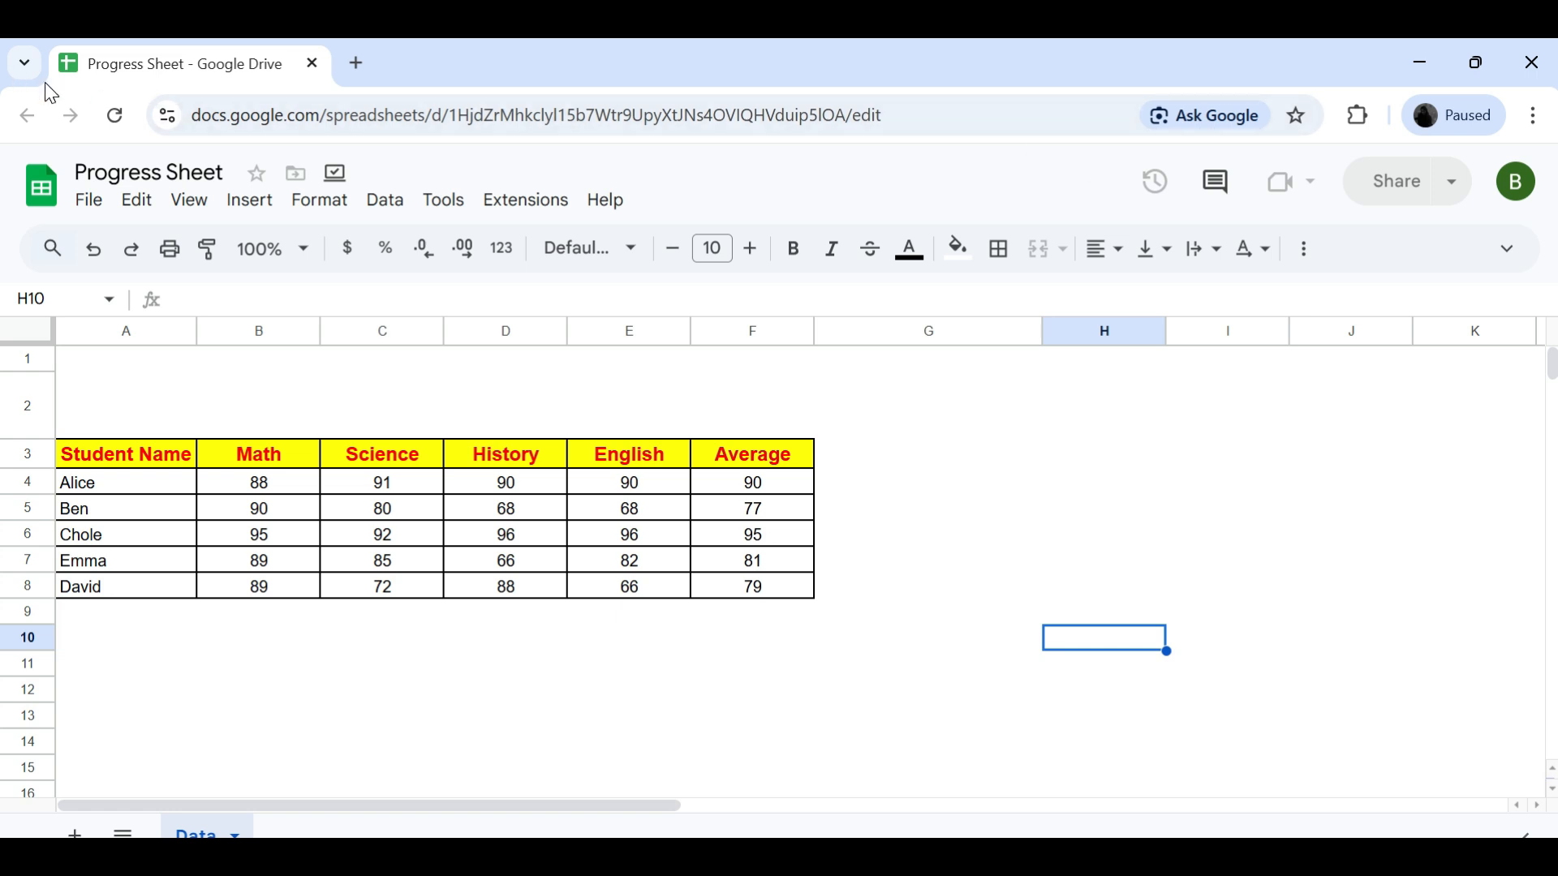
- Add a slicer on the range A3:F8 that filters by the Student Name column
left_click(137, 456)
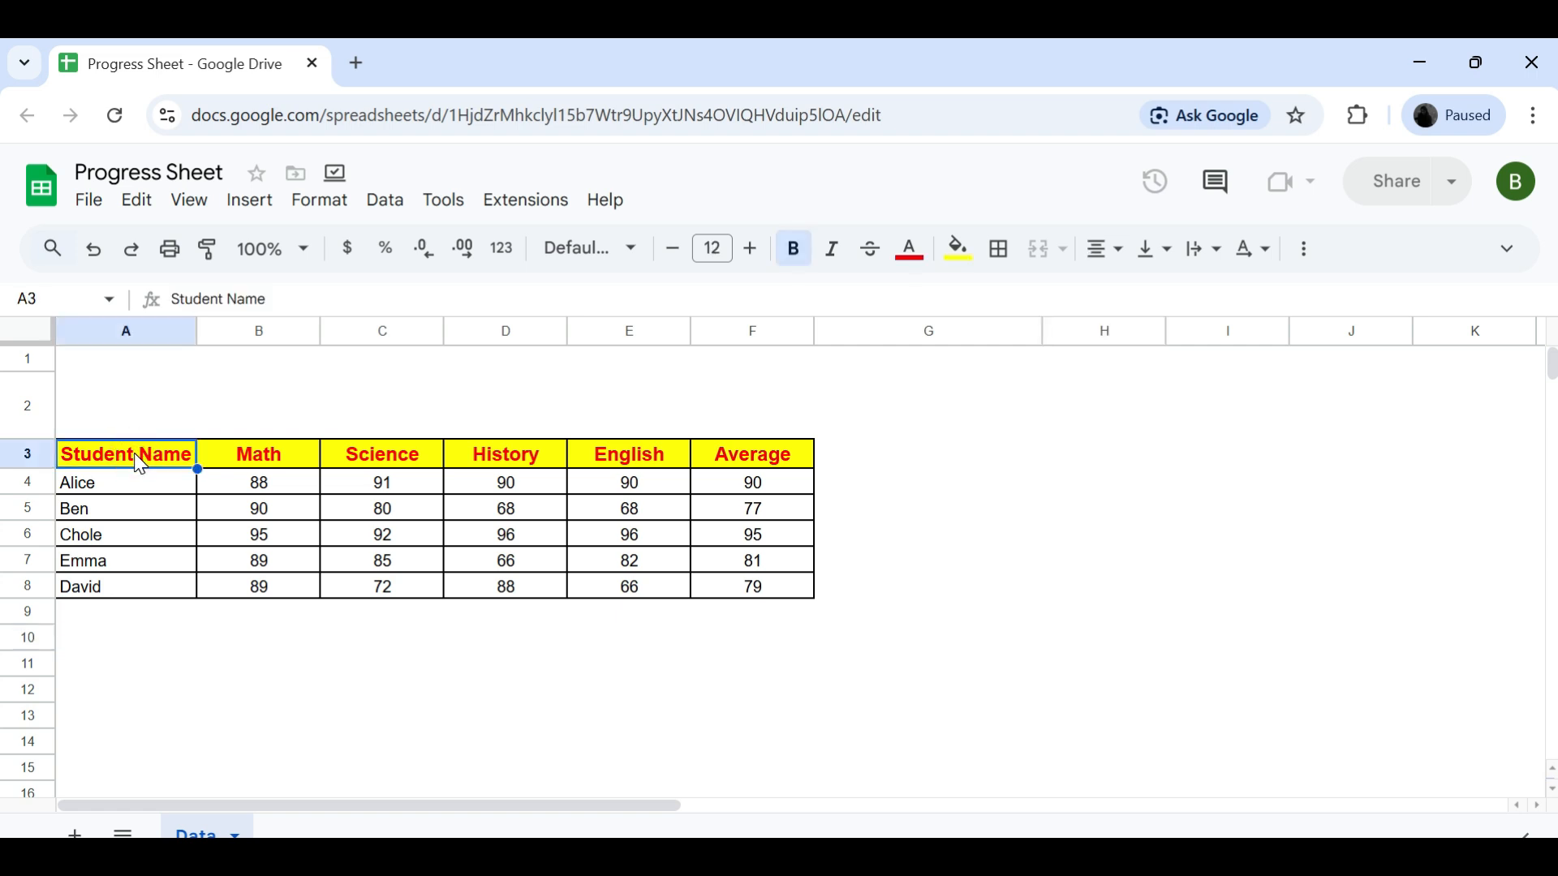
key("ctrl+shift+Down")
key("ctrl+shift+Right")
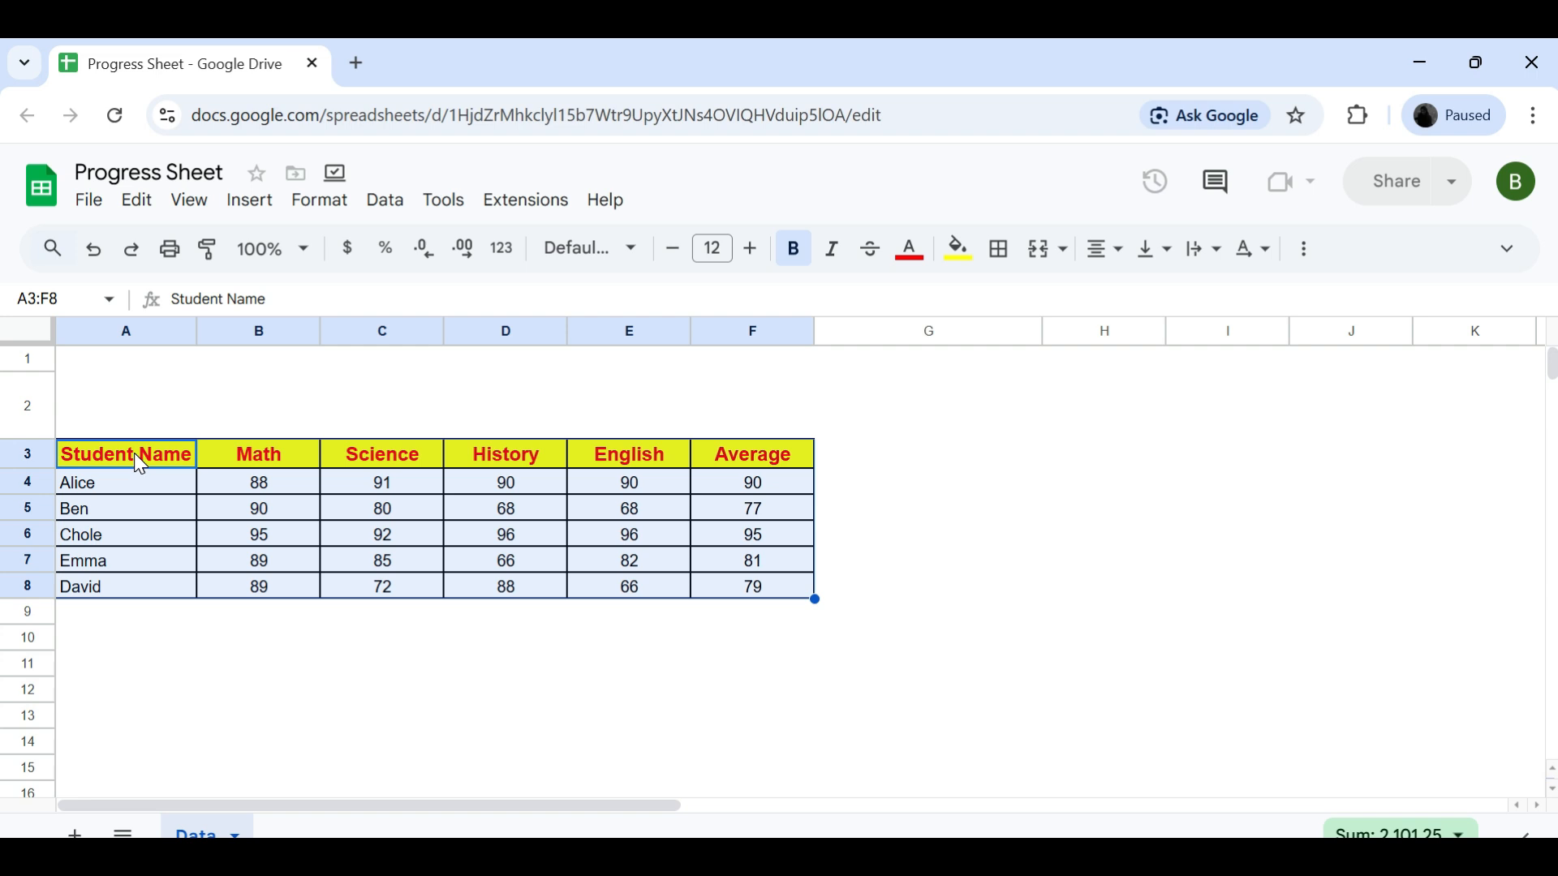
left_click(383, 213)
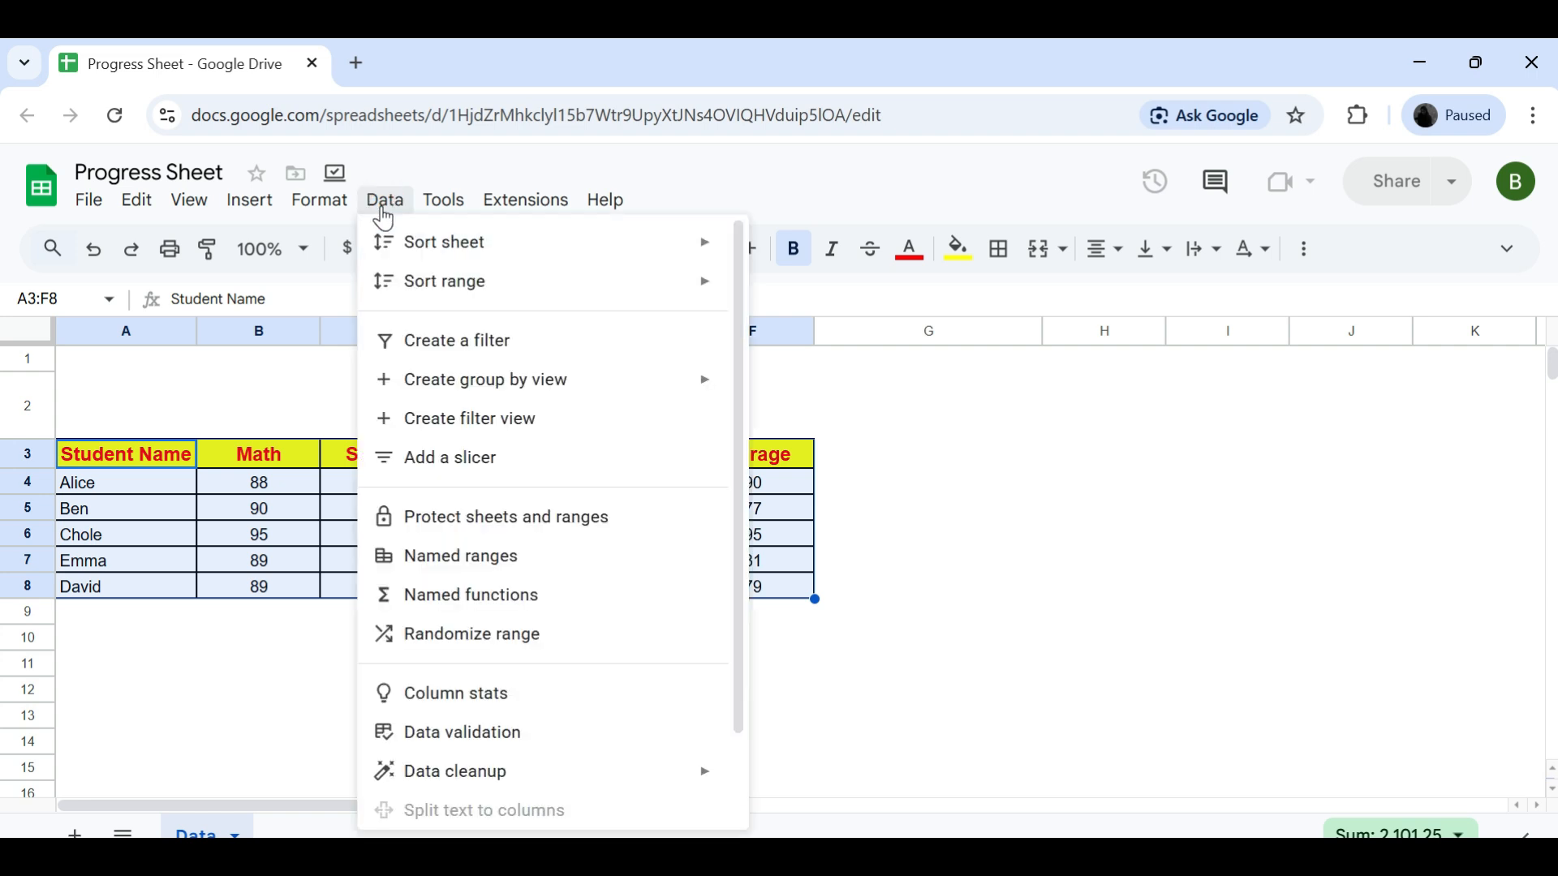
left_click(441, 461)
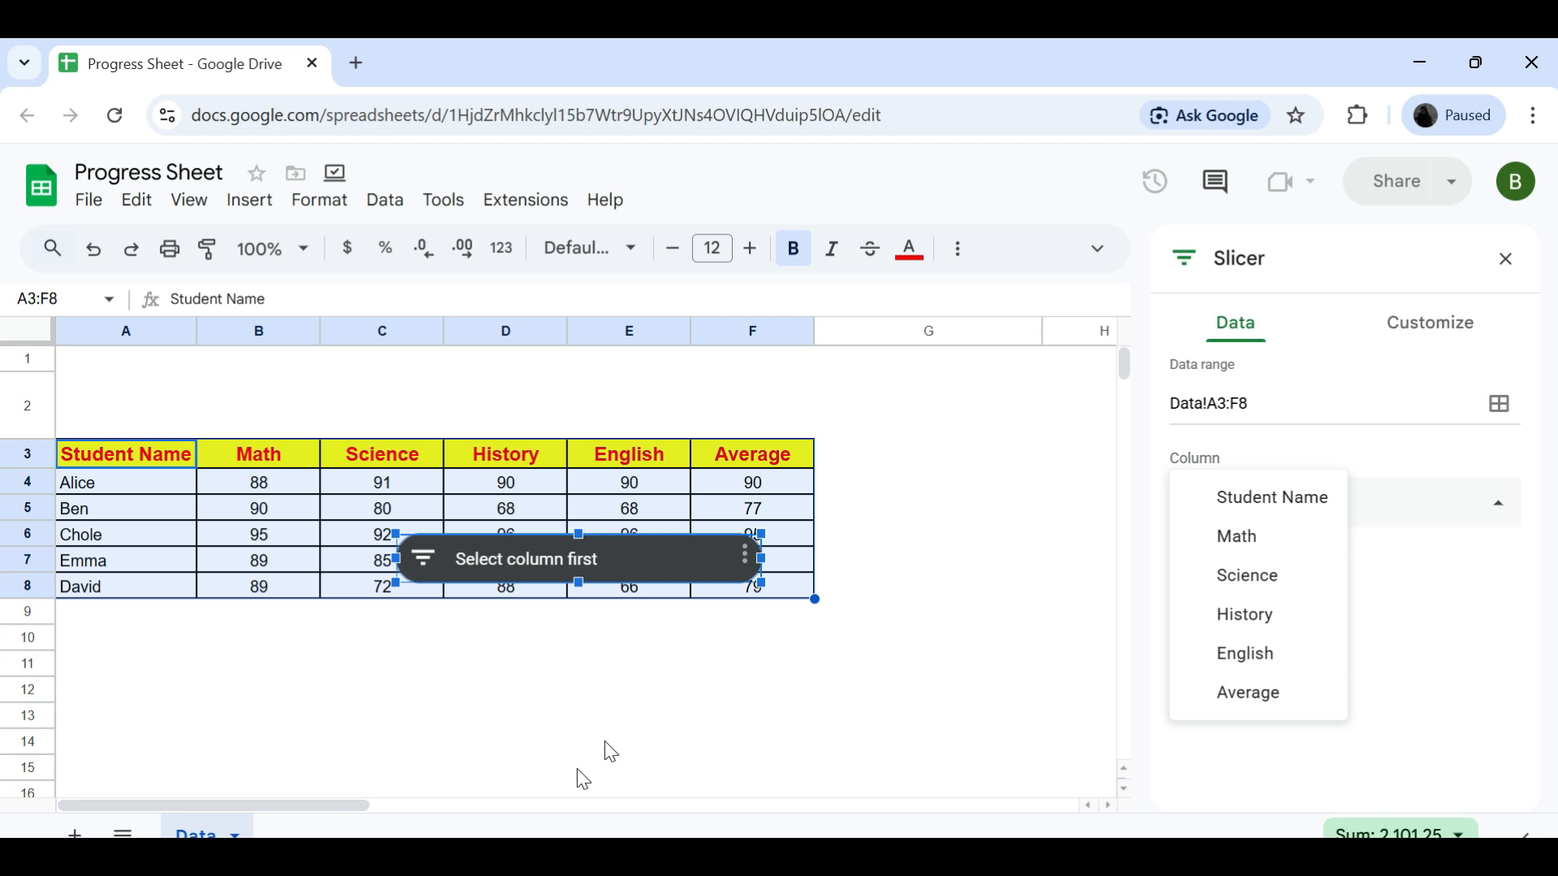
left_click(1409, 582)
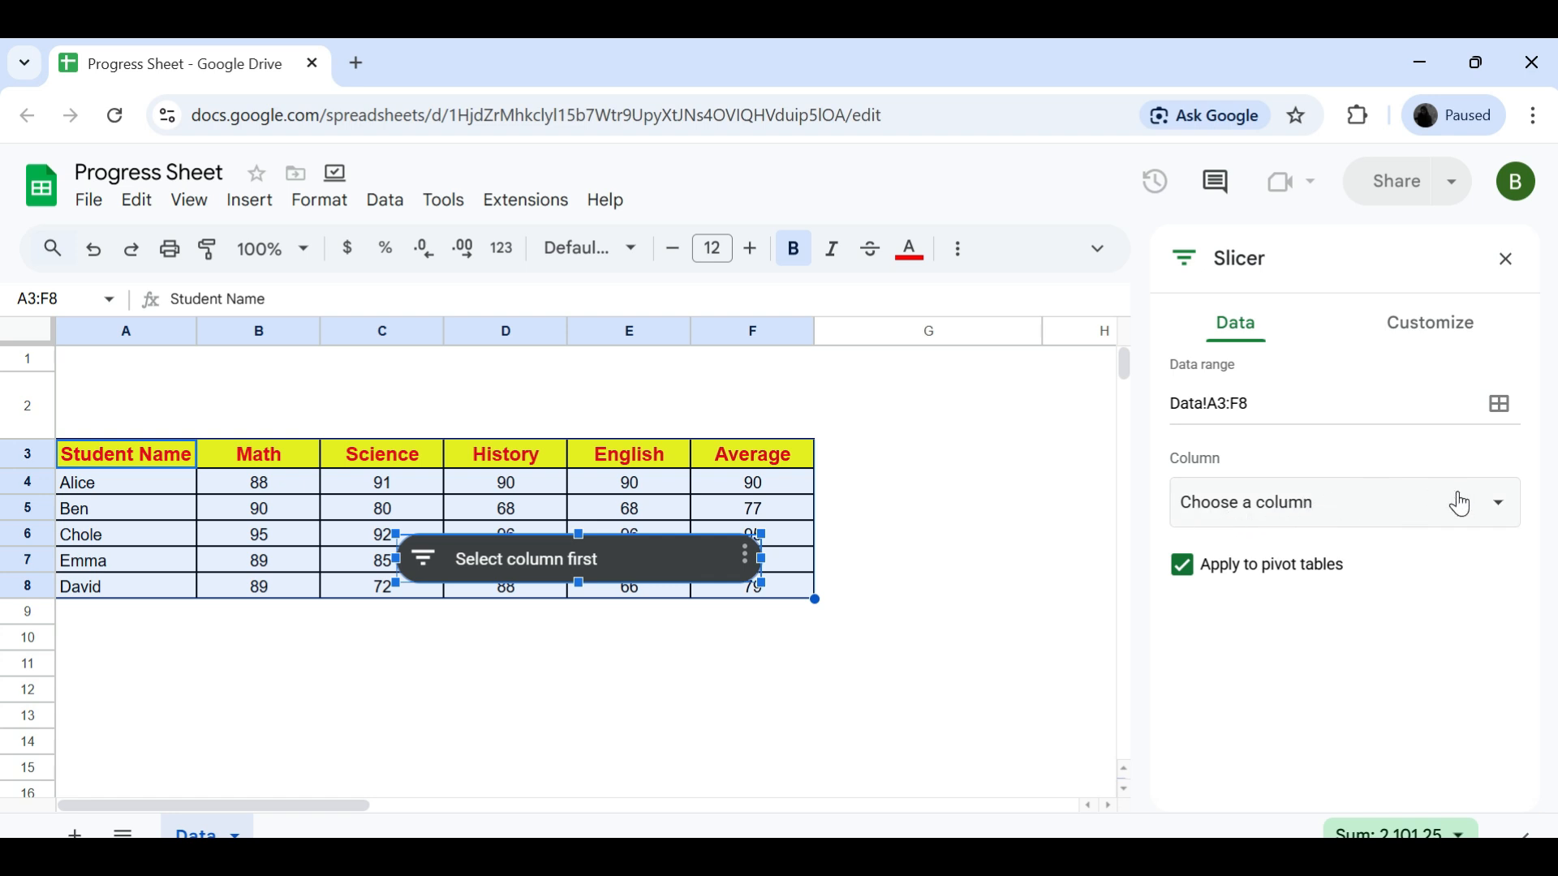
left_click(1470, 516)
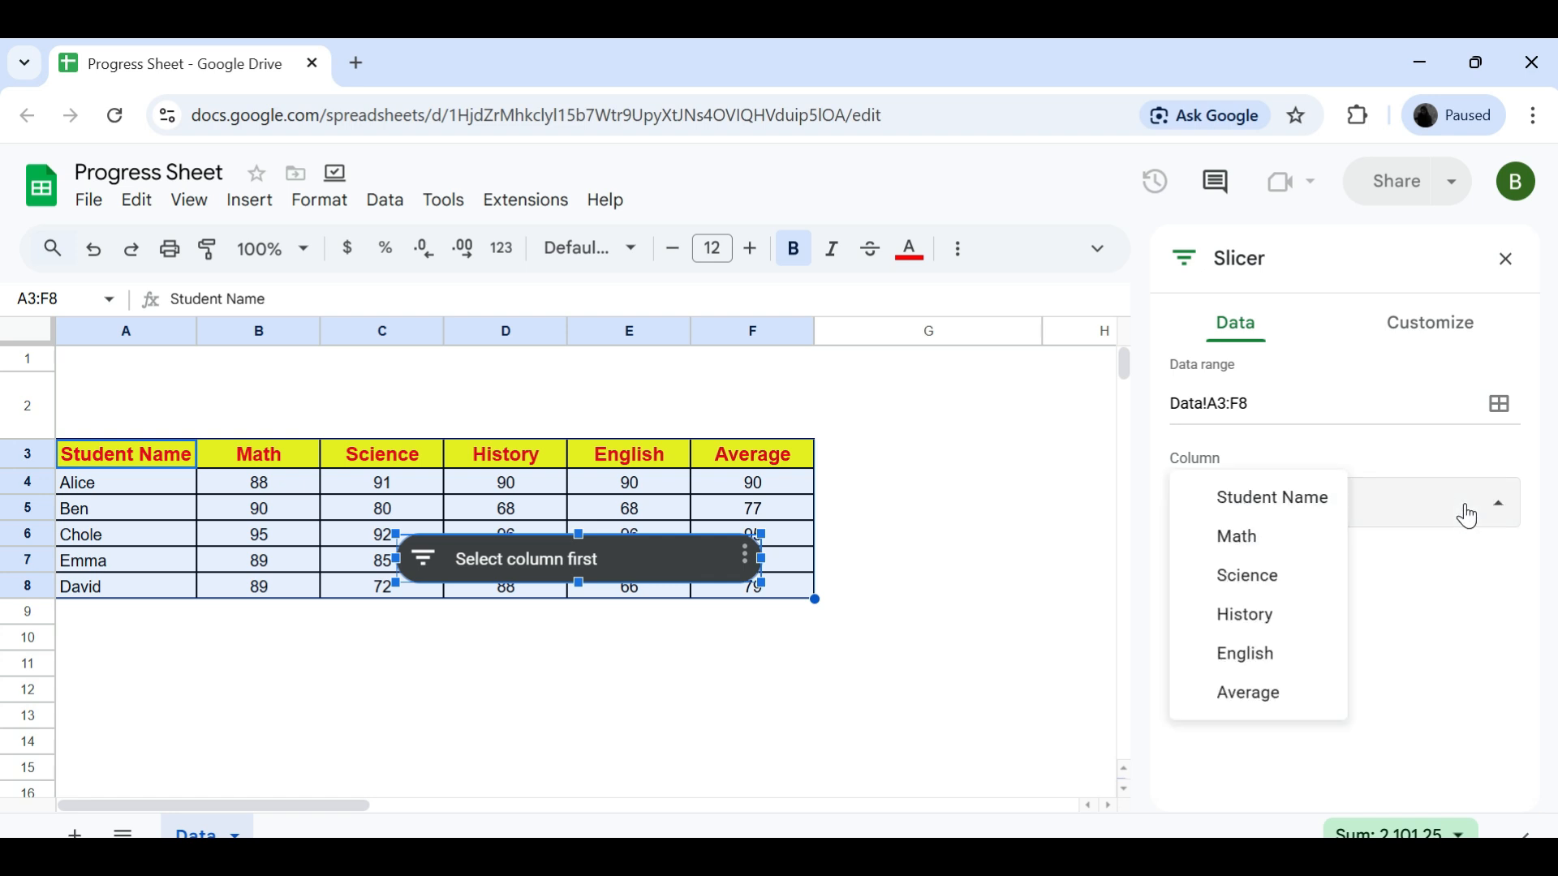
left_click(1296, 505)
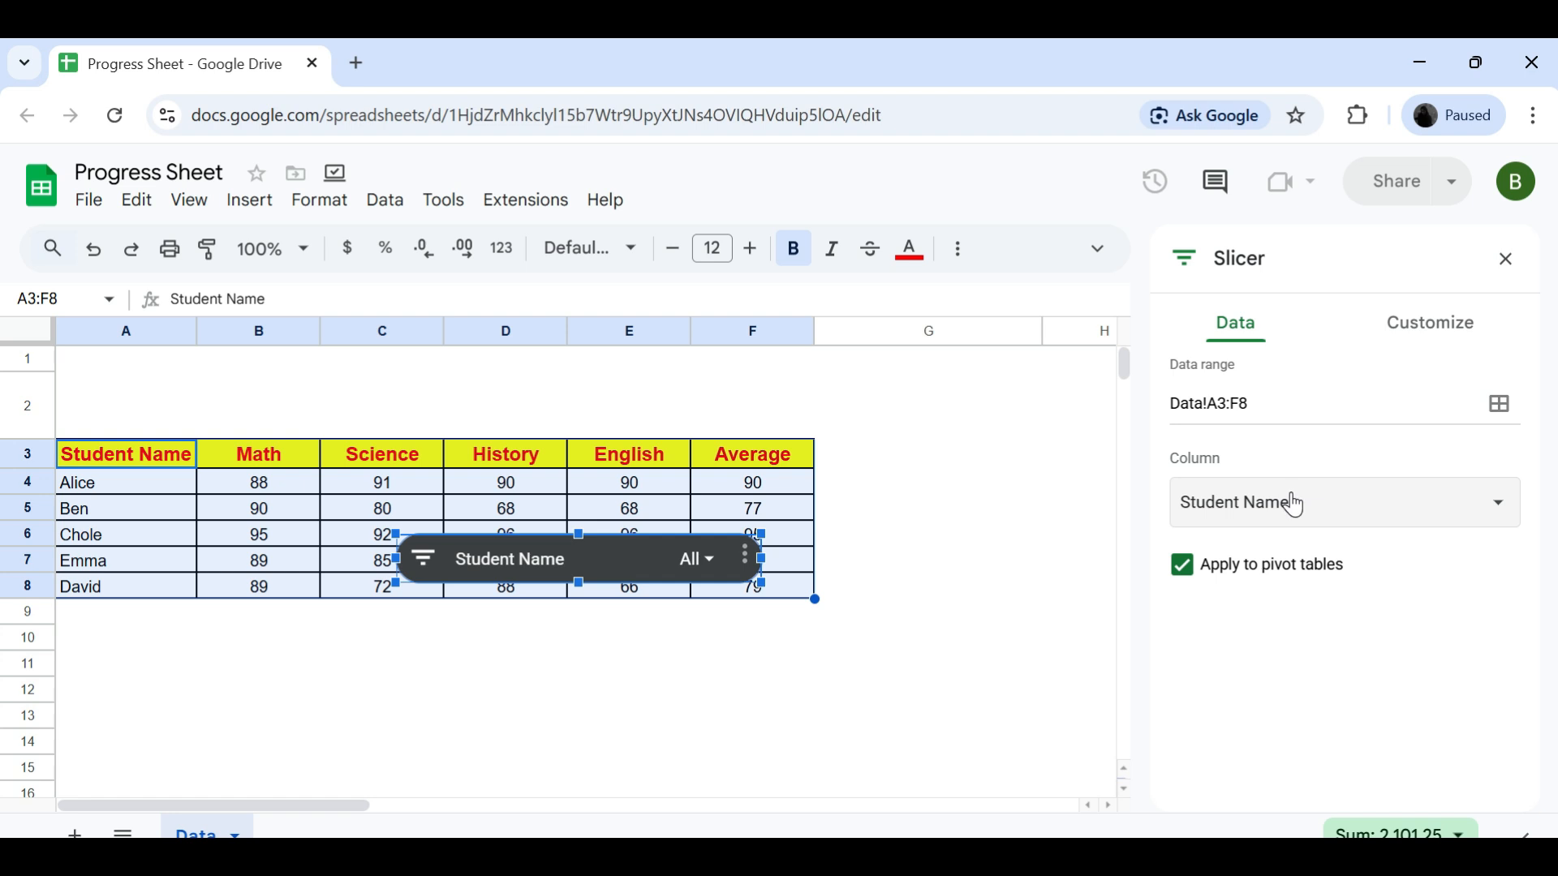
left_click(981, 696)
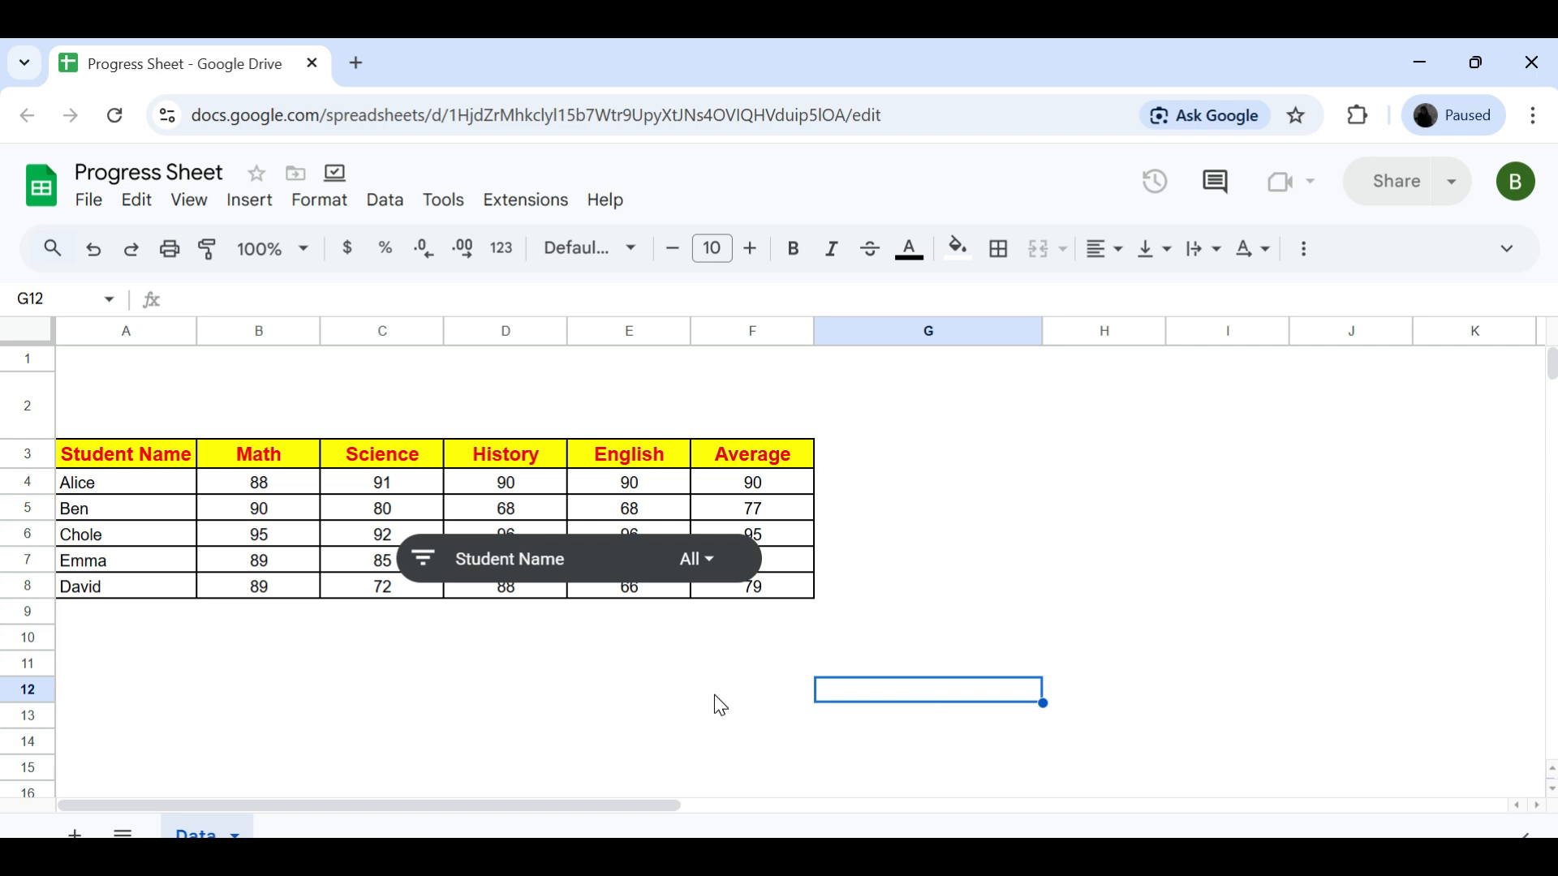
- Move the Student Name slicer off the data into row 2, above the first columns of the table
left_click(623, 573)
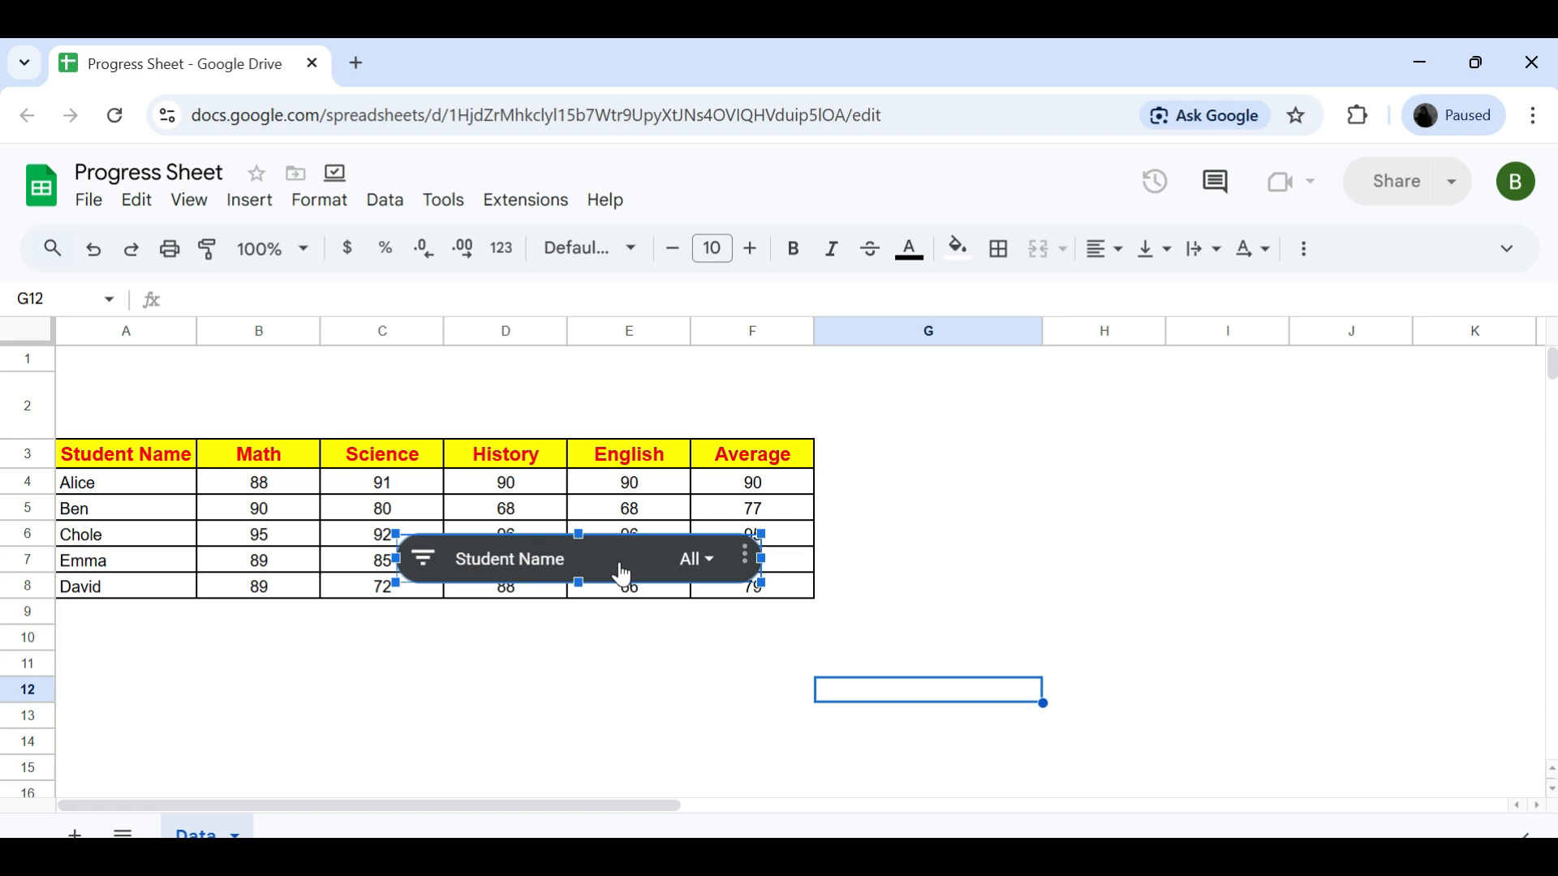
left_click_drag(623, 574, 507, 500)
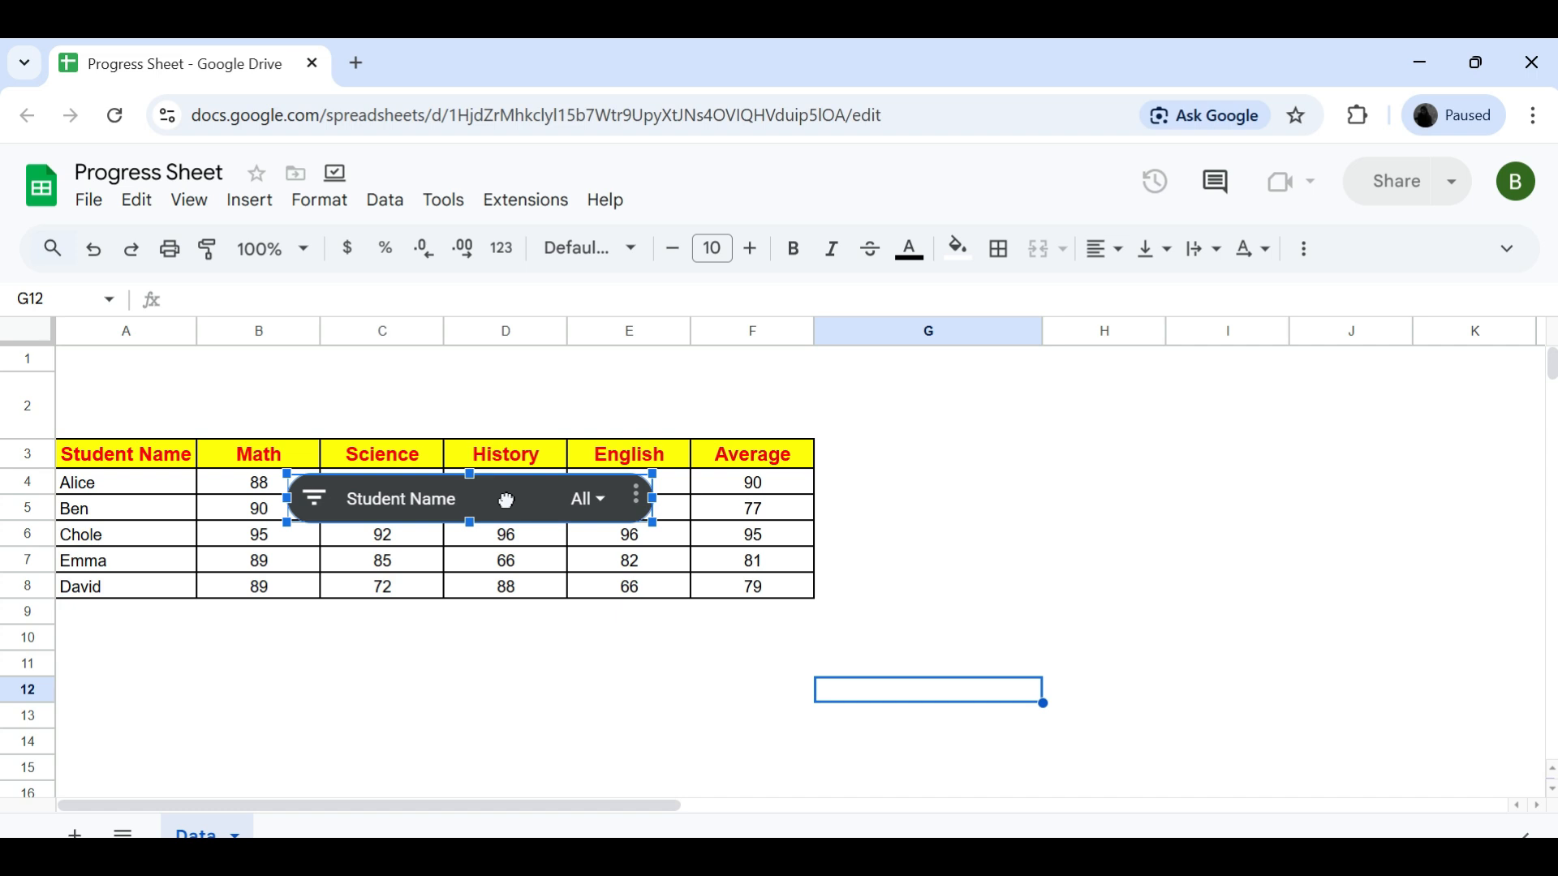
left_click_drag(507, 500, 299, 399)
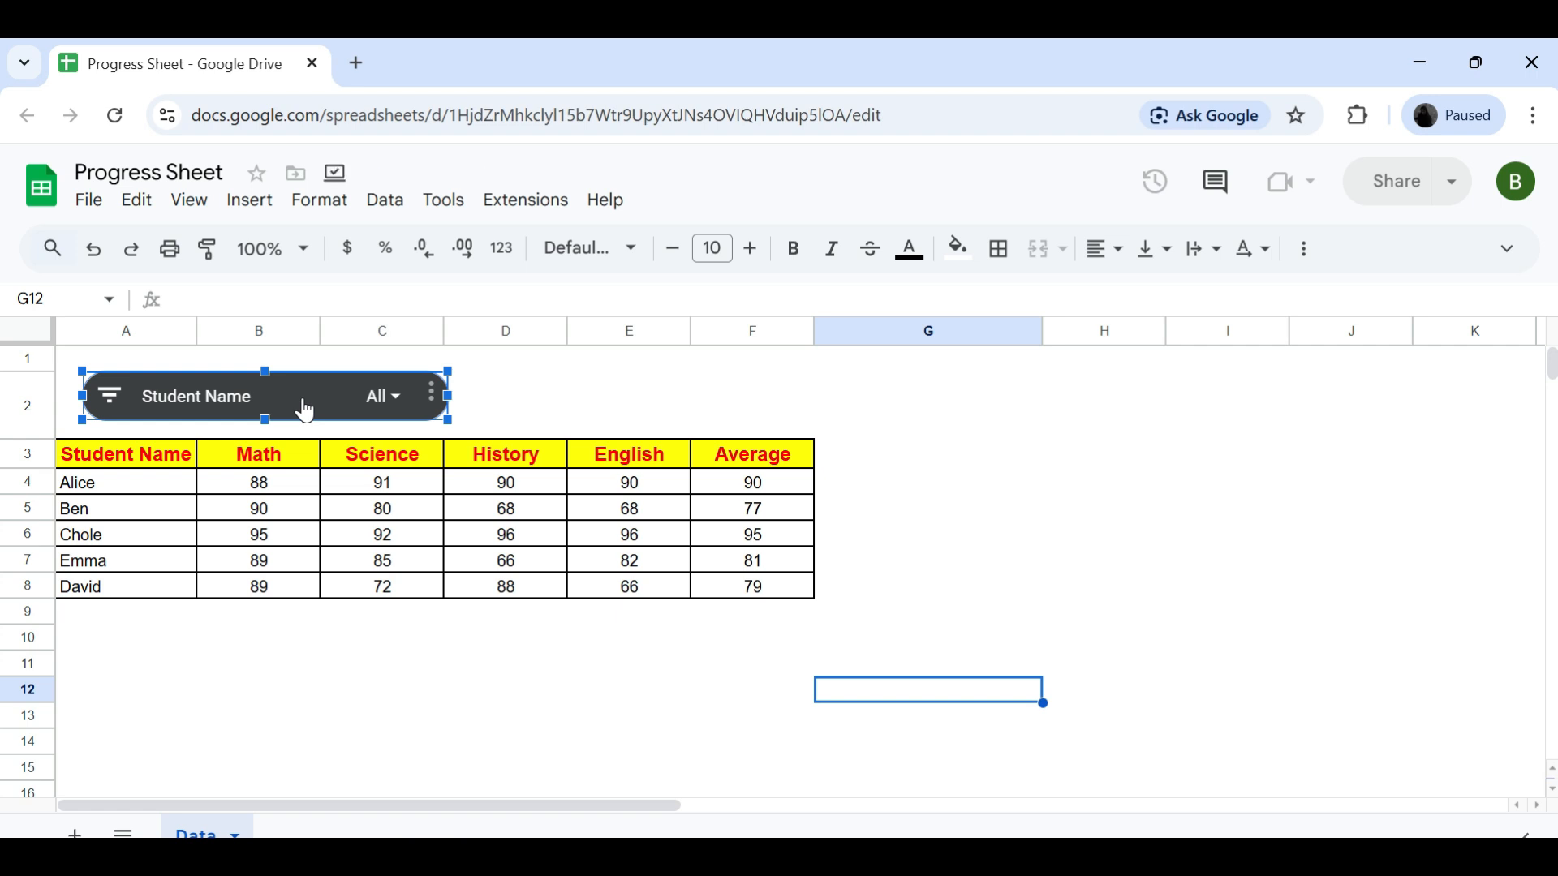
- Clear all values in the Student Name slicer and filter the table by selected student names near the end of the list
left_click(400, 397)
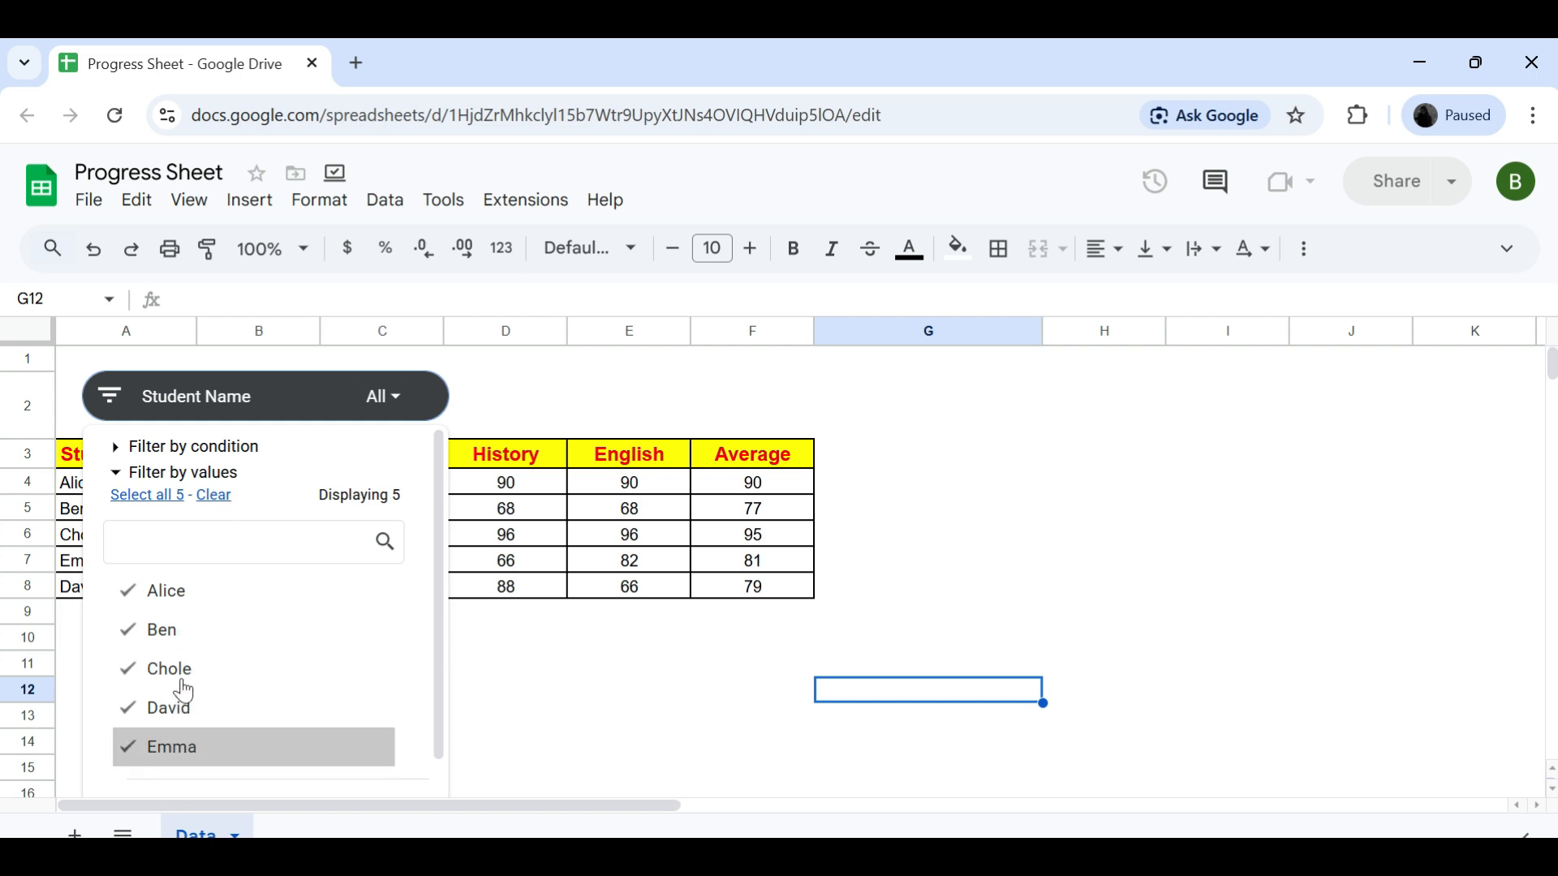
left_click(215, 497)
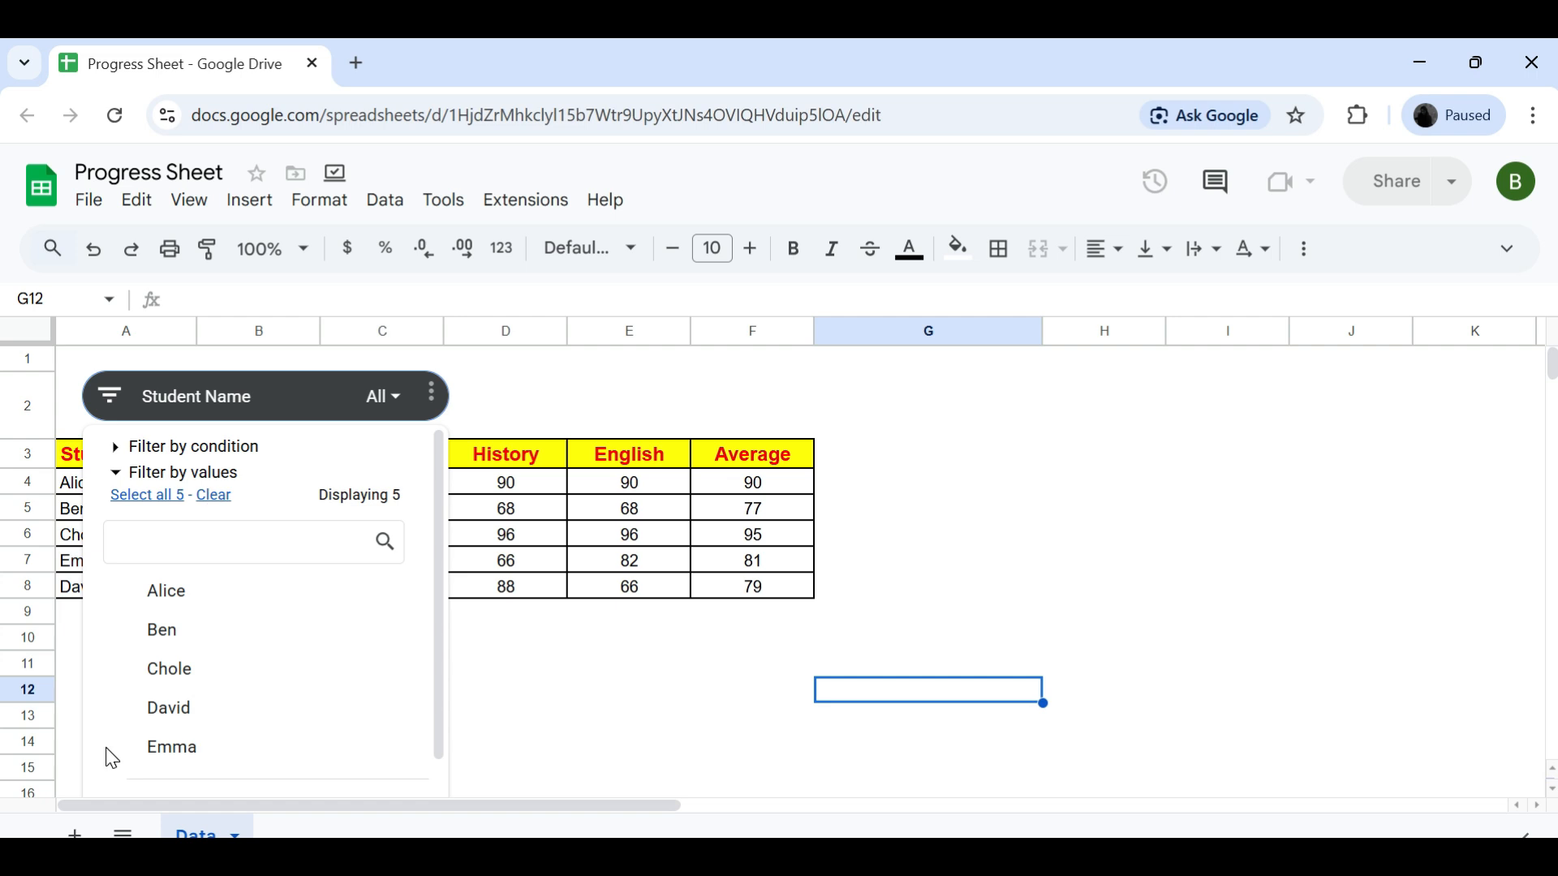
left_click(120, 717)
left_click(126, 752)
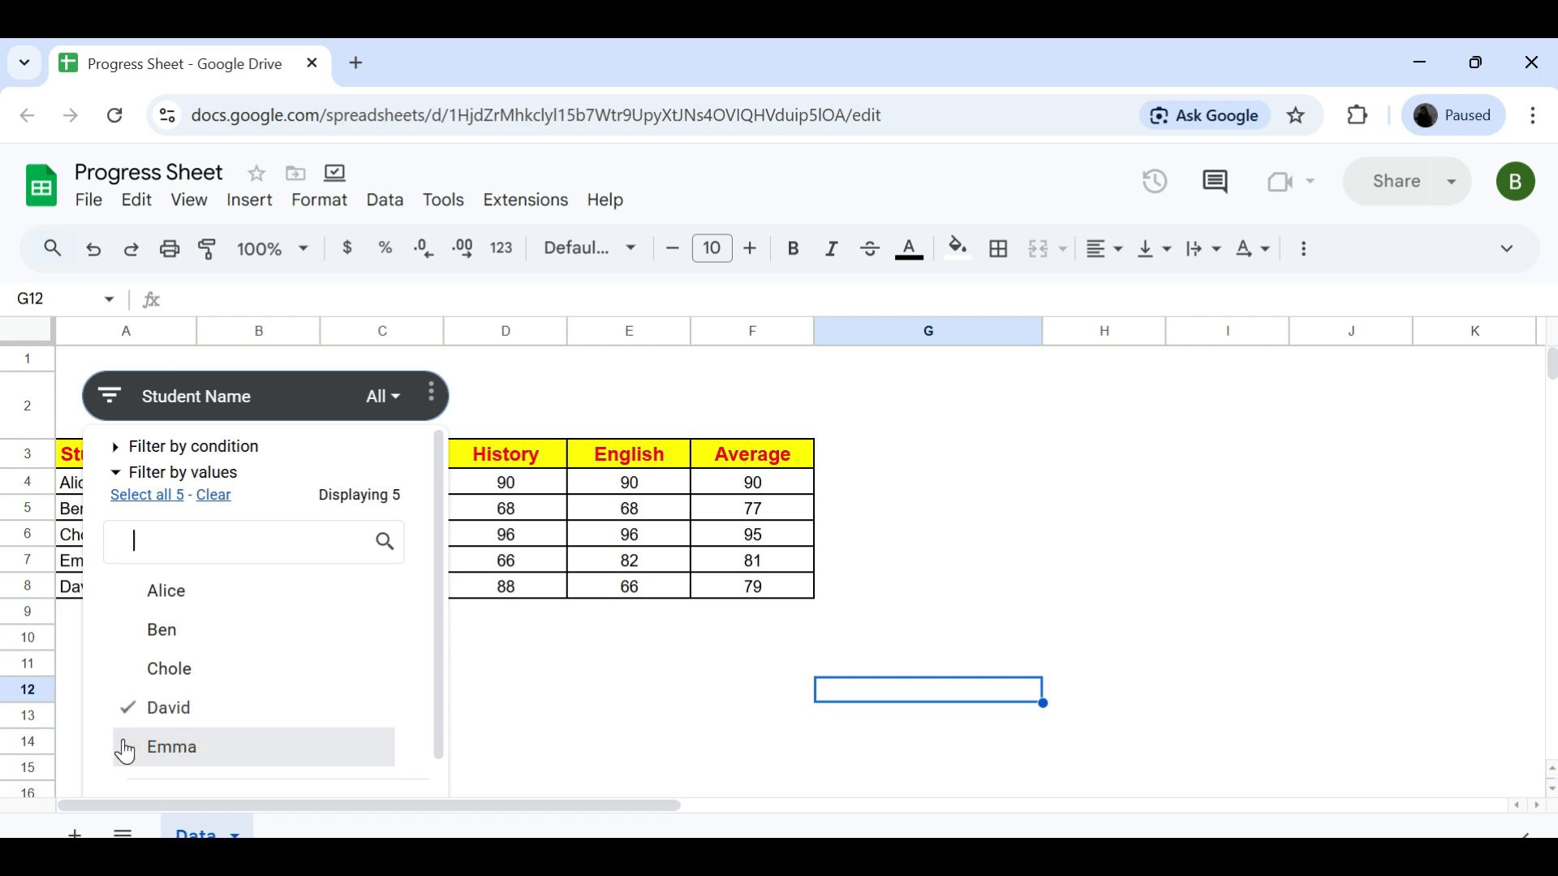
scroll(125, 752, "down", 2)
left_click(351, 771)
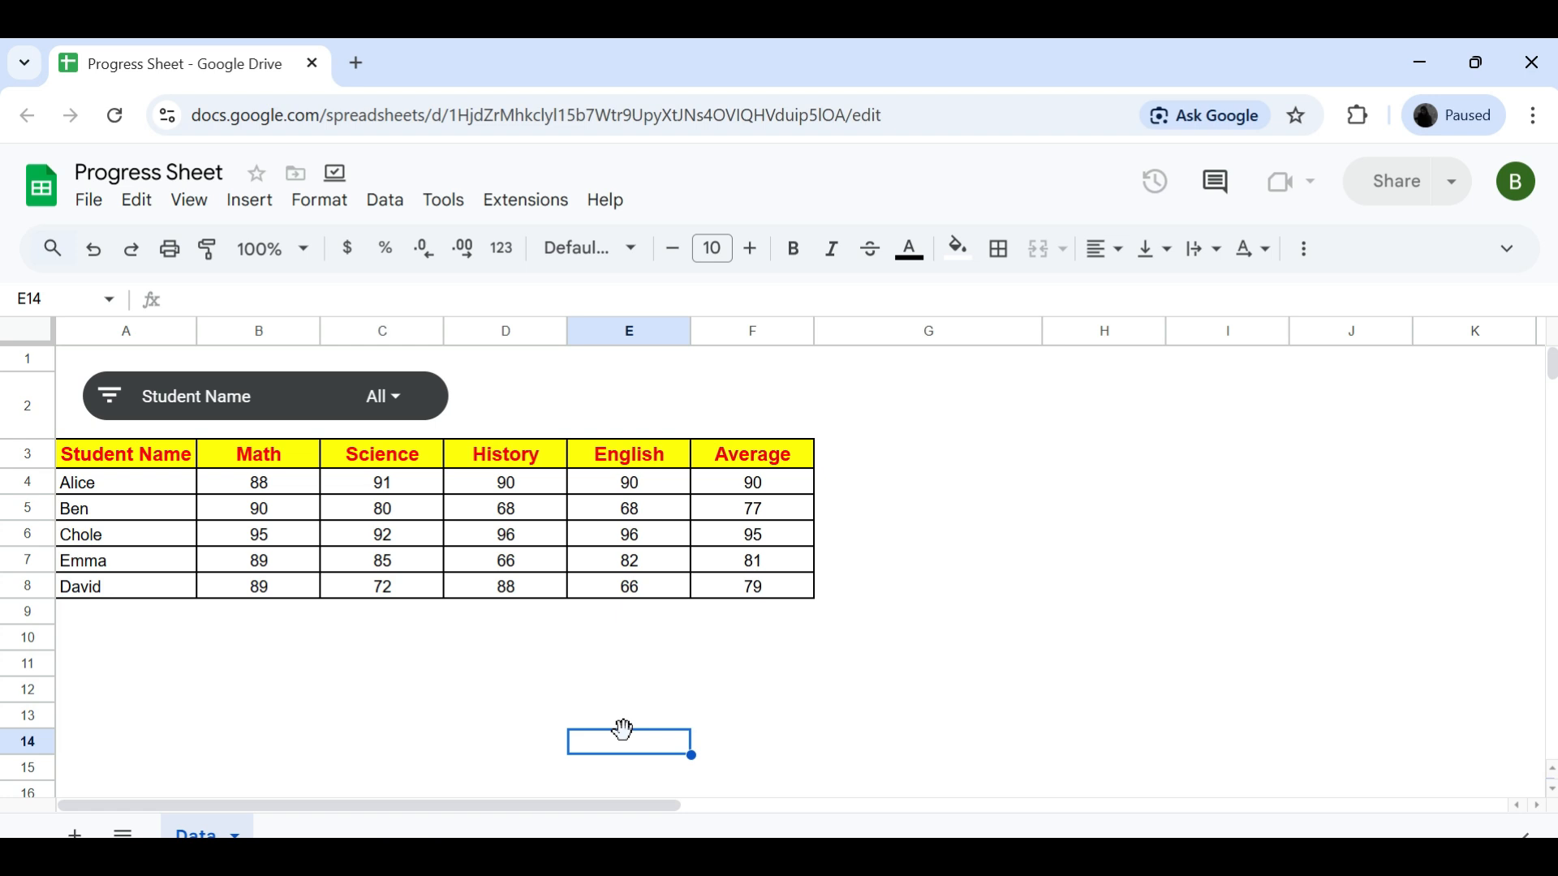
- Add a second slicer on A3:F8 for the Math column and place it beside the Student Name slicer in row 2
left_click(130, 437)
left_click(135, 459)
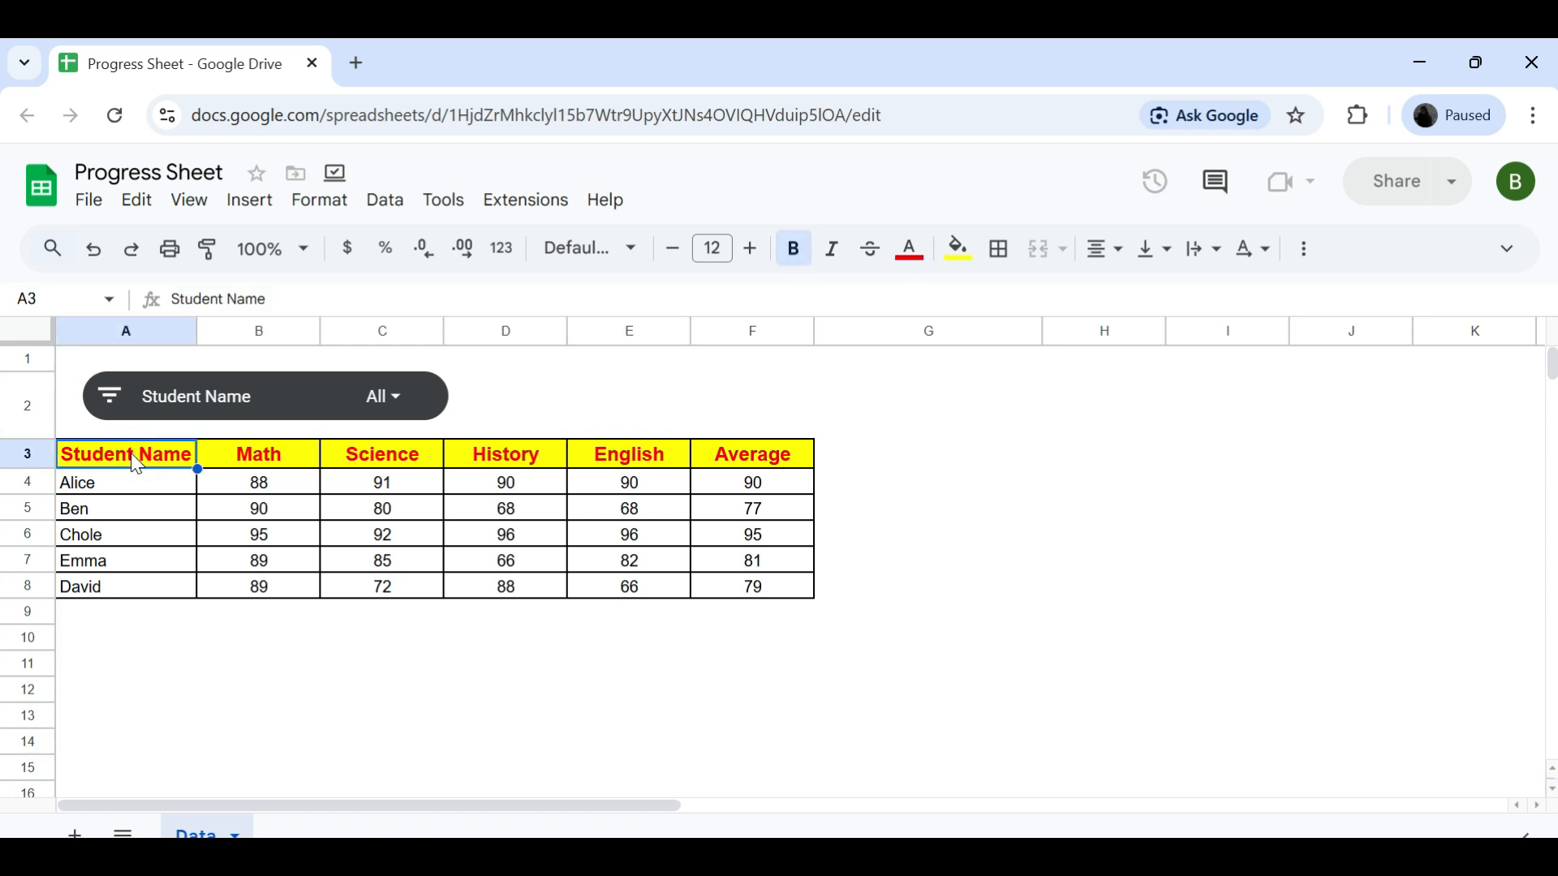
key("ctrl+shift+Right")
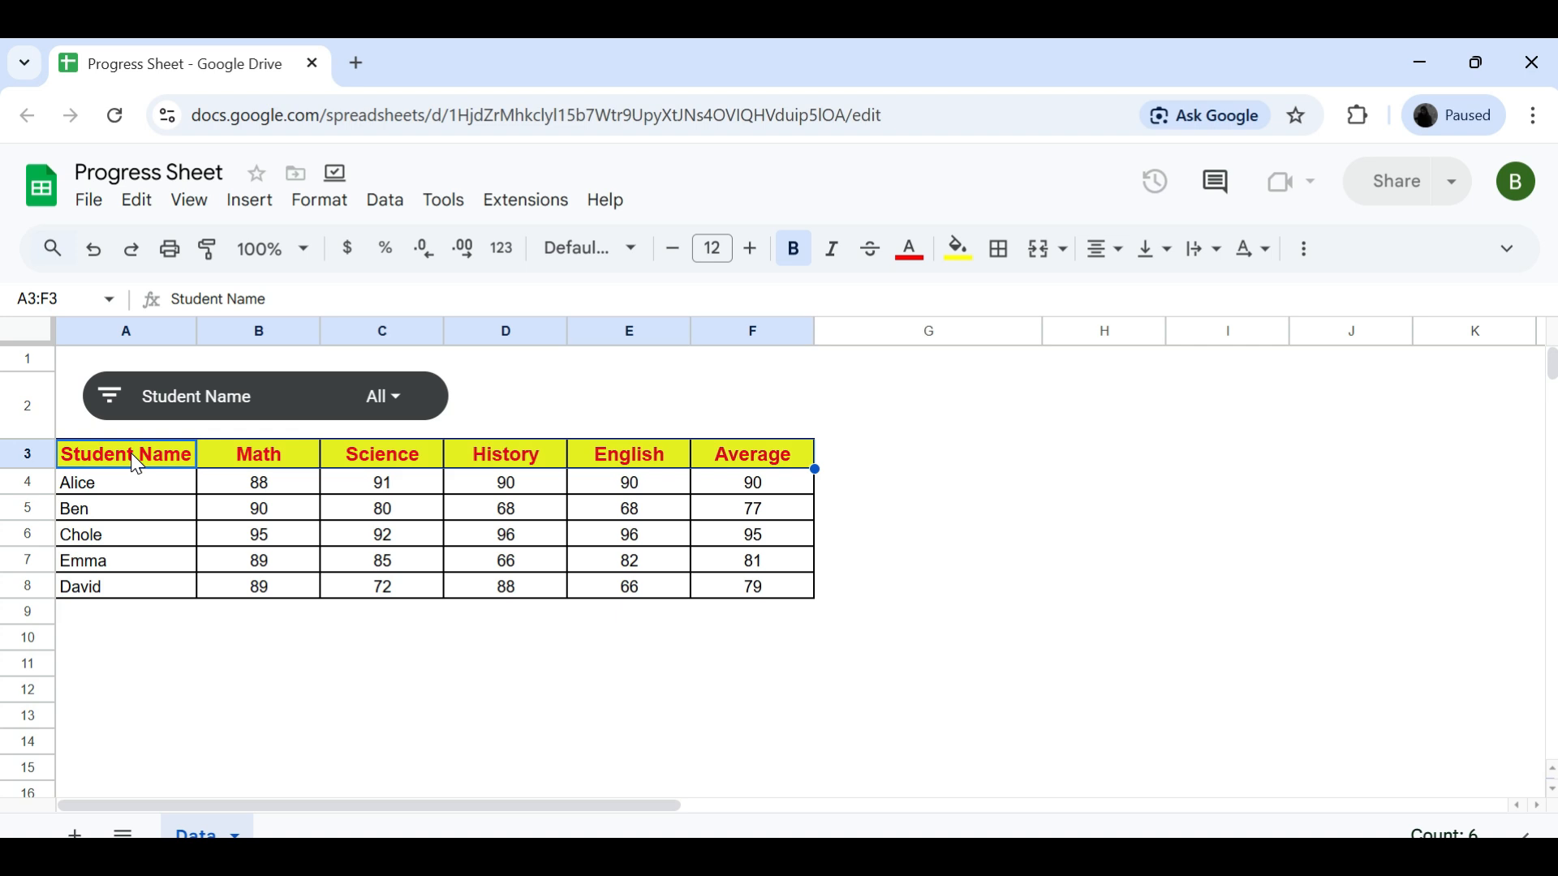
key("ctrl+shift+Down")
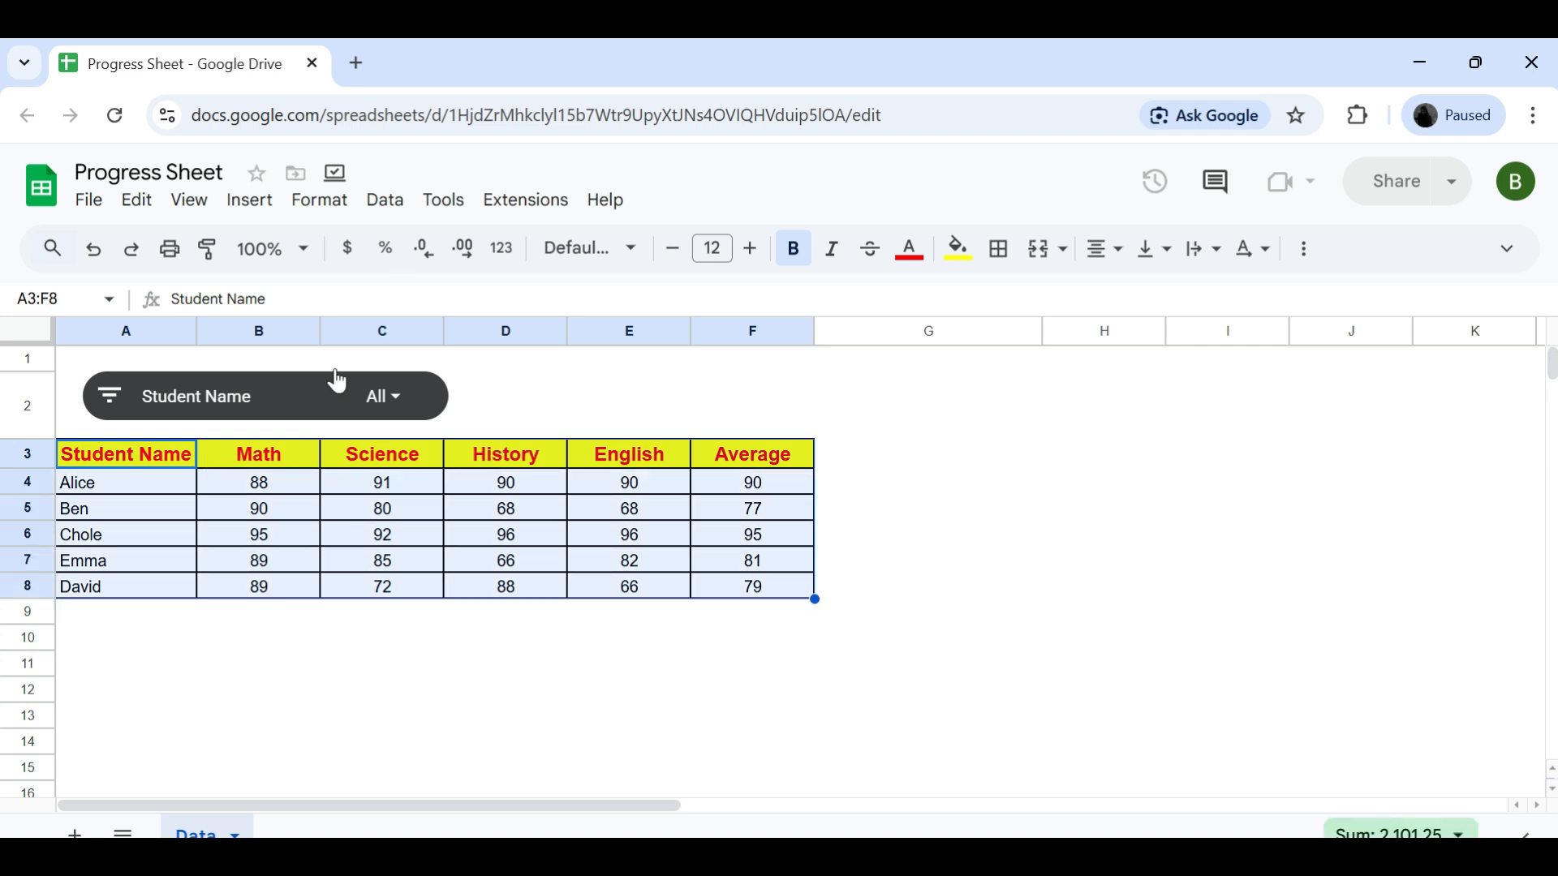
left_click(388, 202)
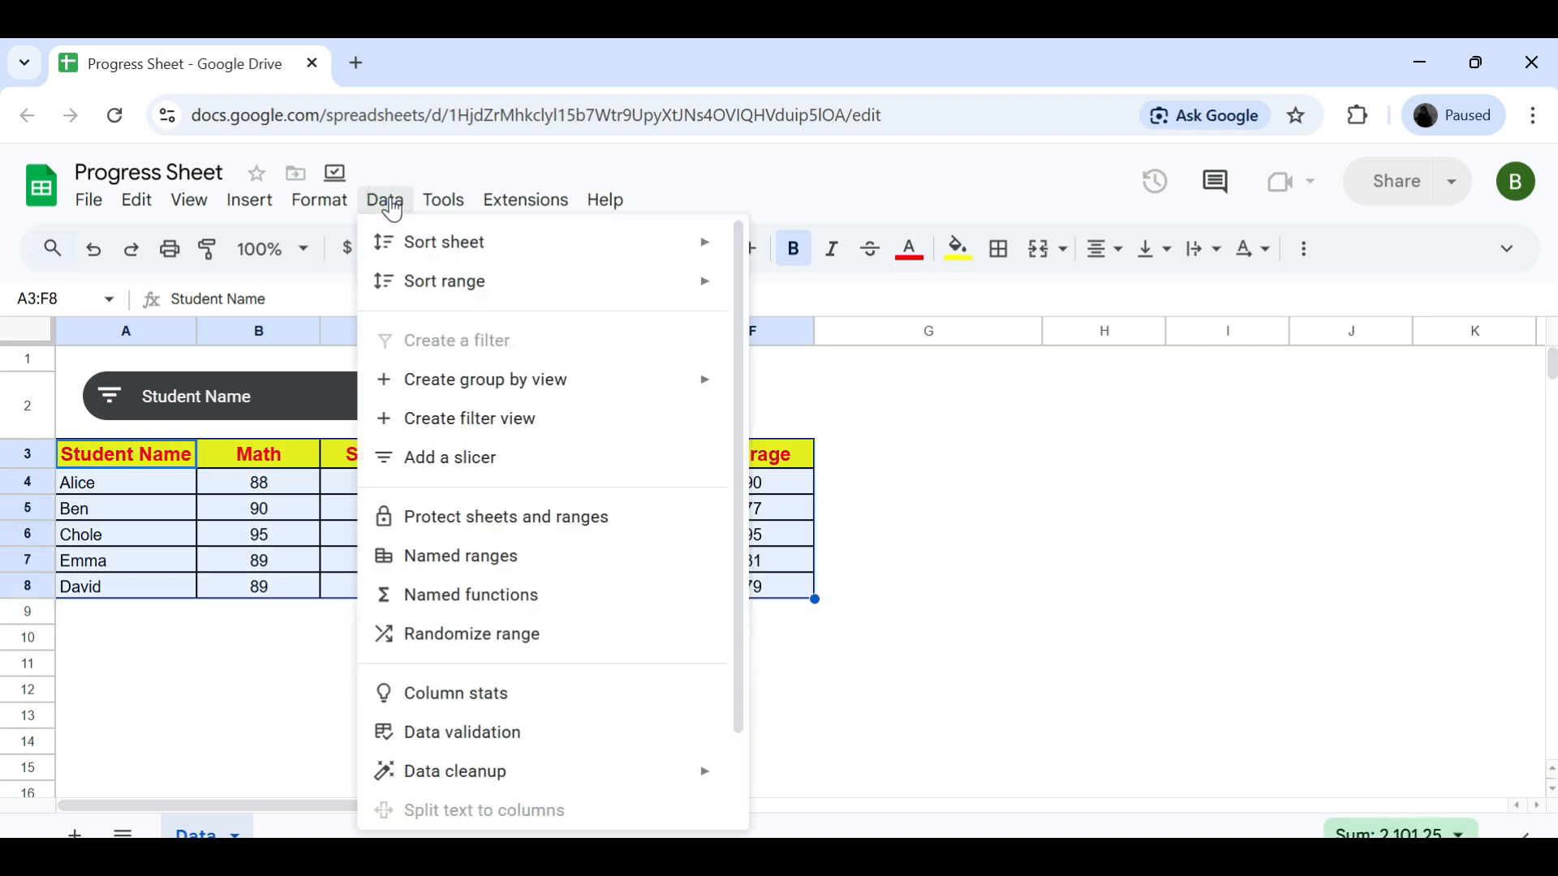
left_click(442, 203)
mouse_move(391, 203)
left_click(431, 466)
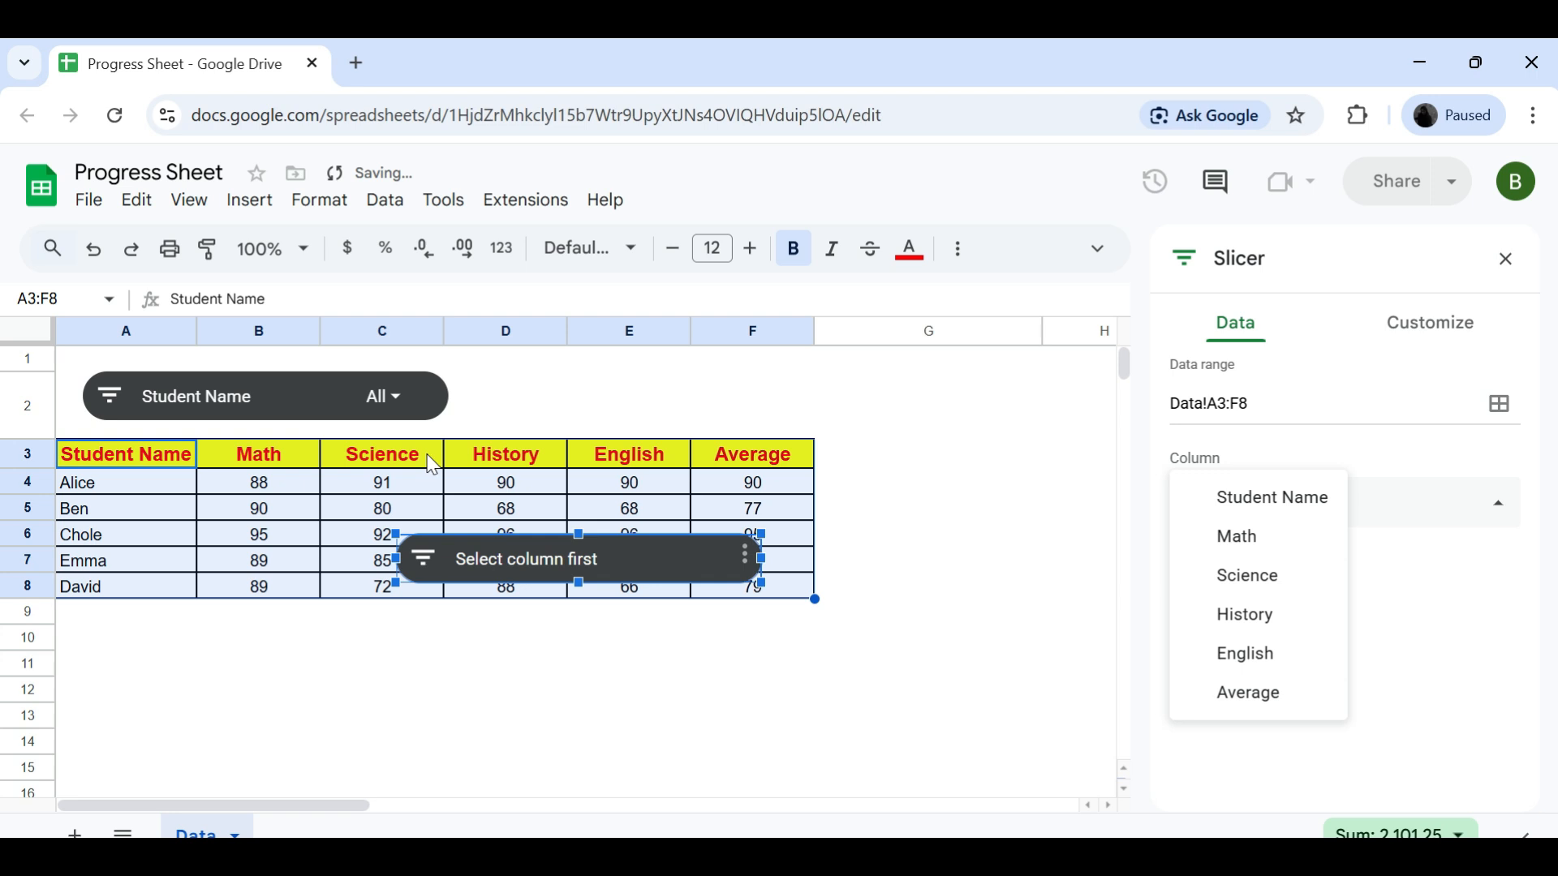
left_click_drag(654, 555, 717, 311)
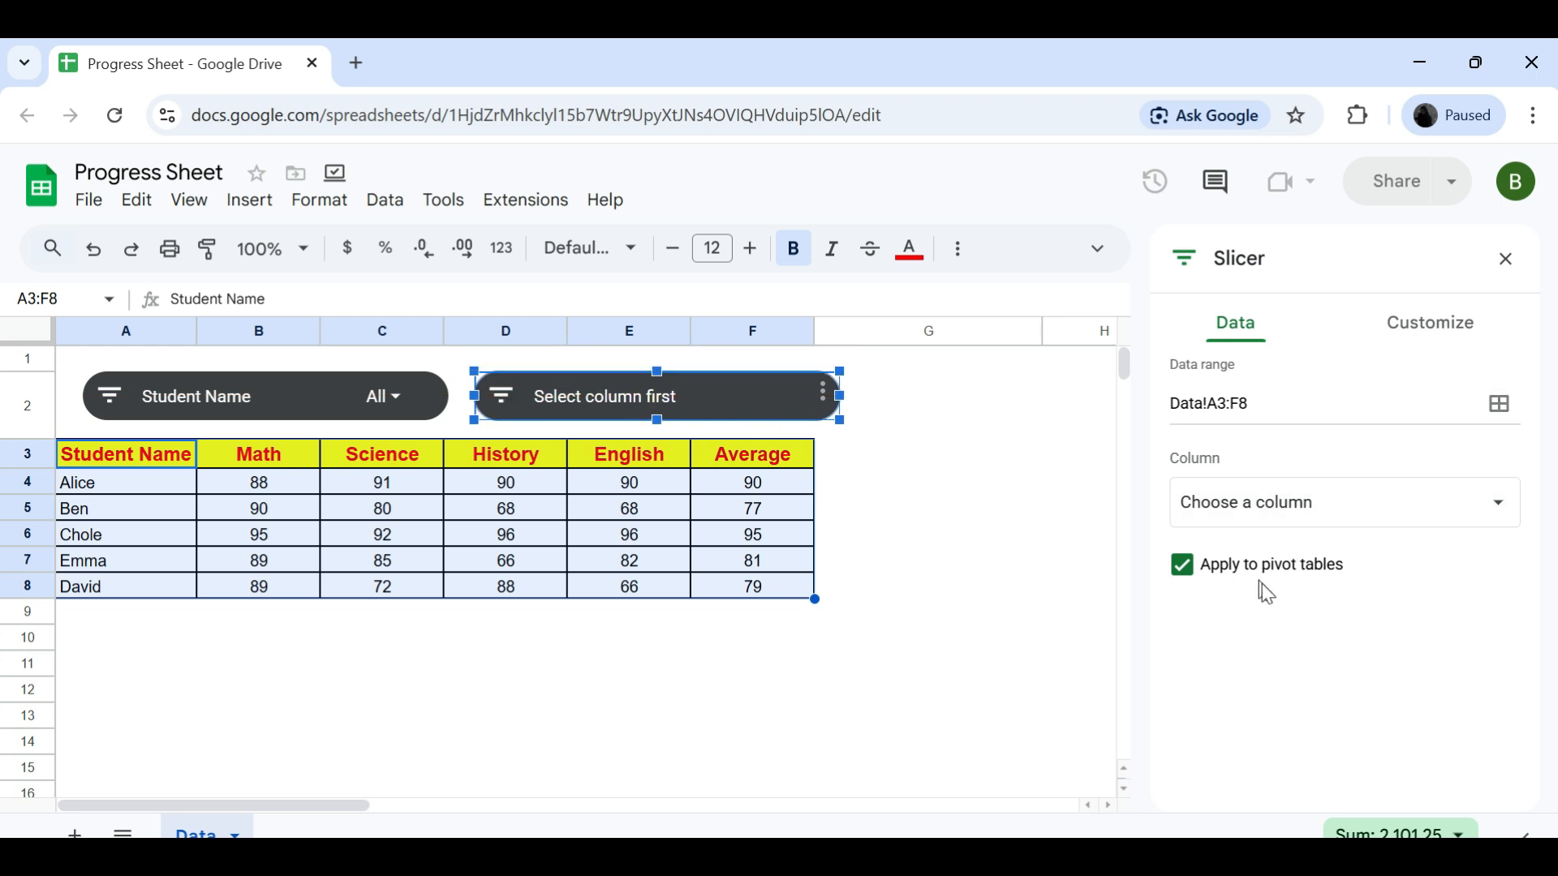
left_click(1311, 509)
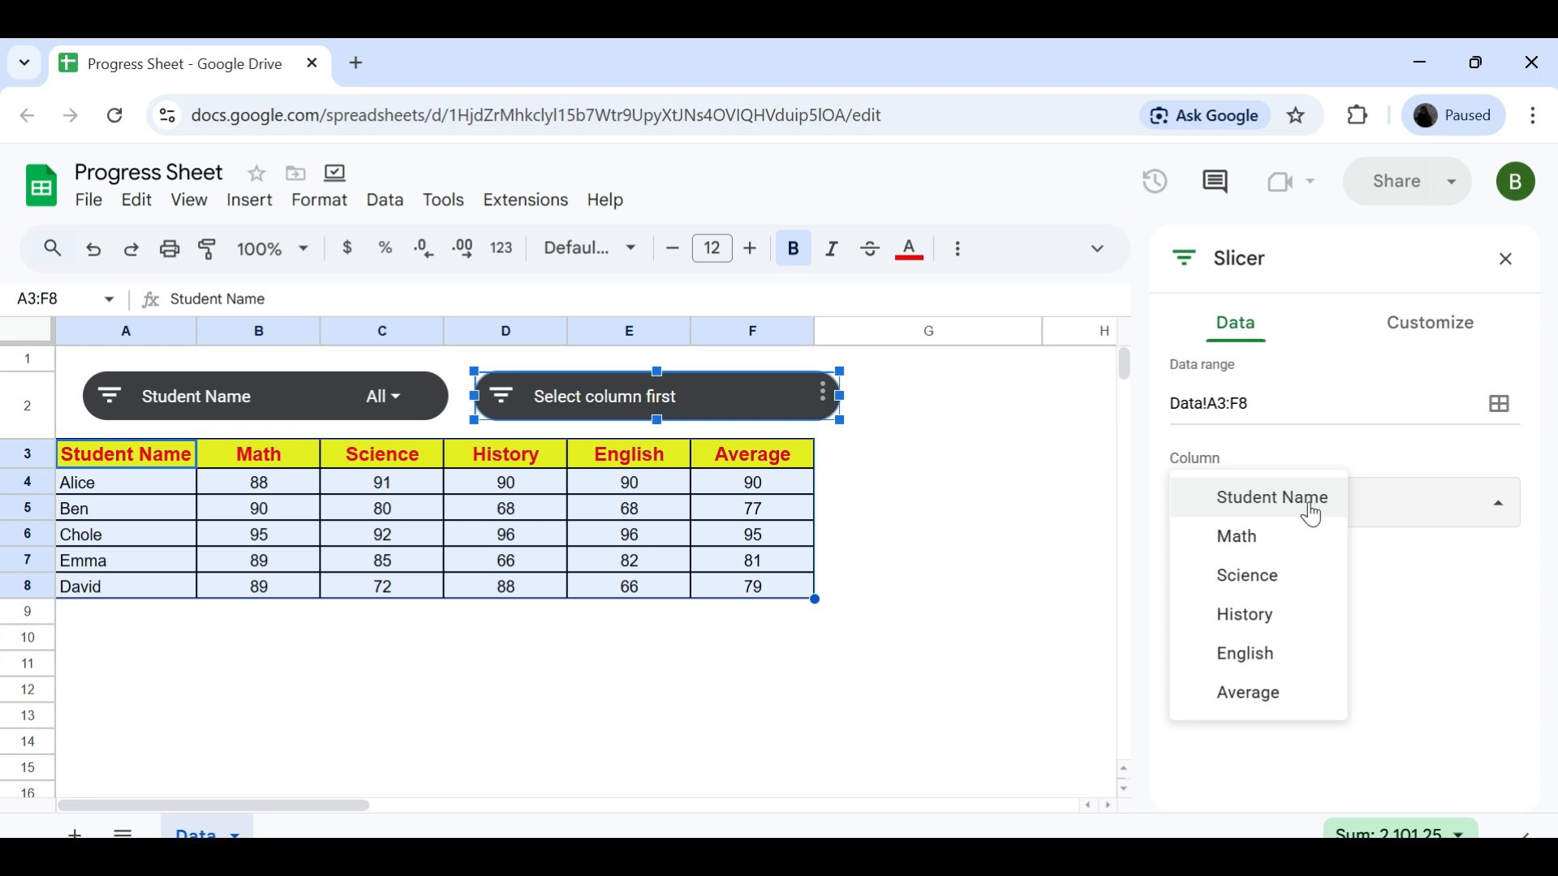
left_click(1224, 554)
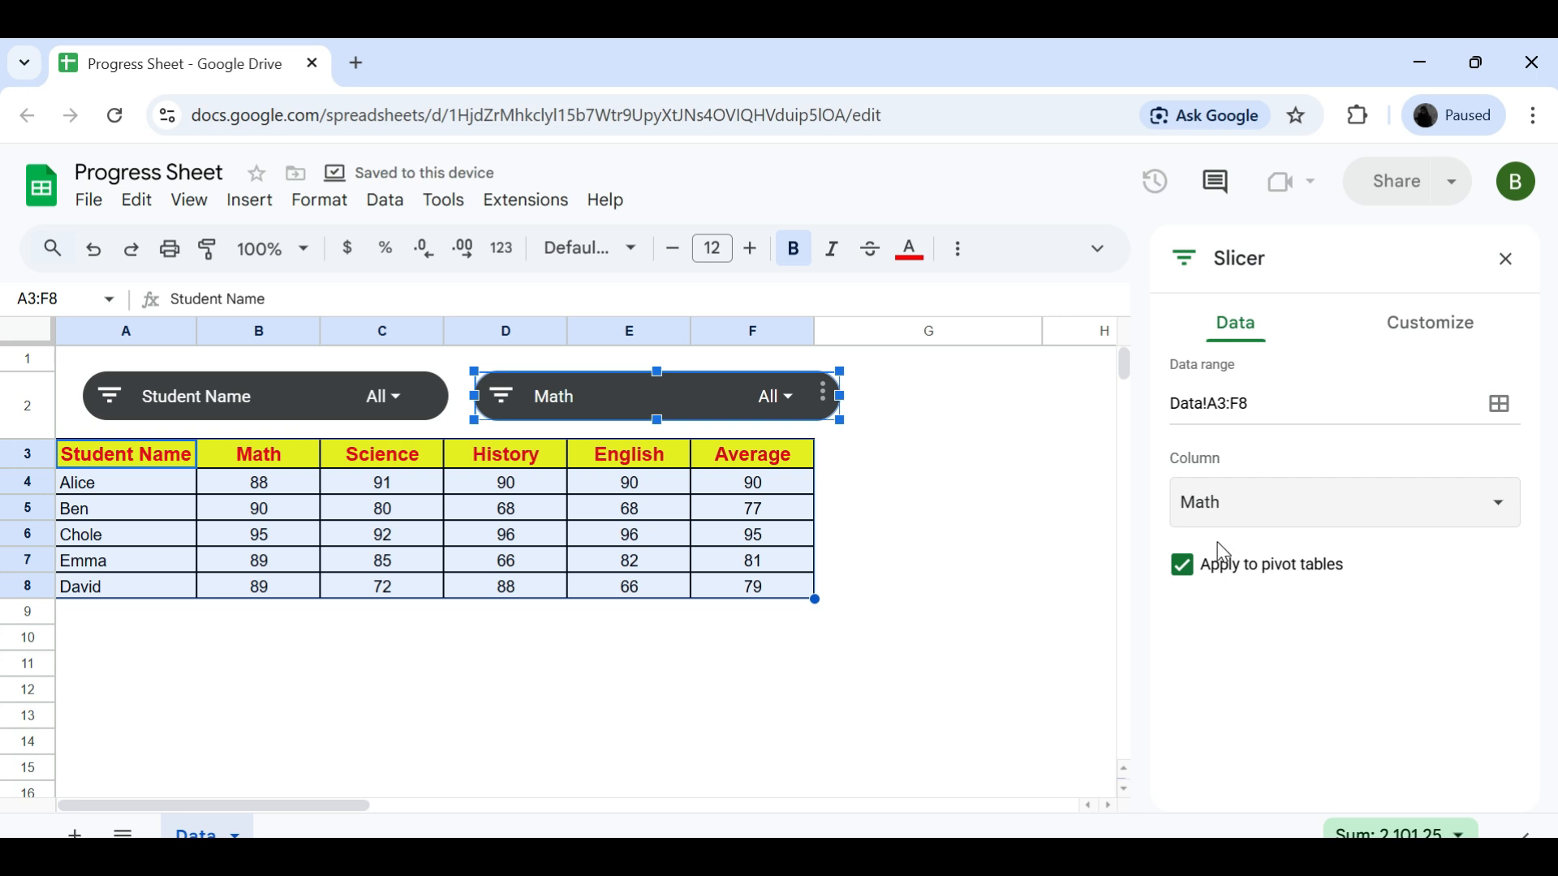
- Filter the table with the Math slicer so that only rows with the value 89 are shown
left_click(784, 401)
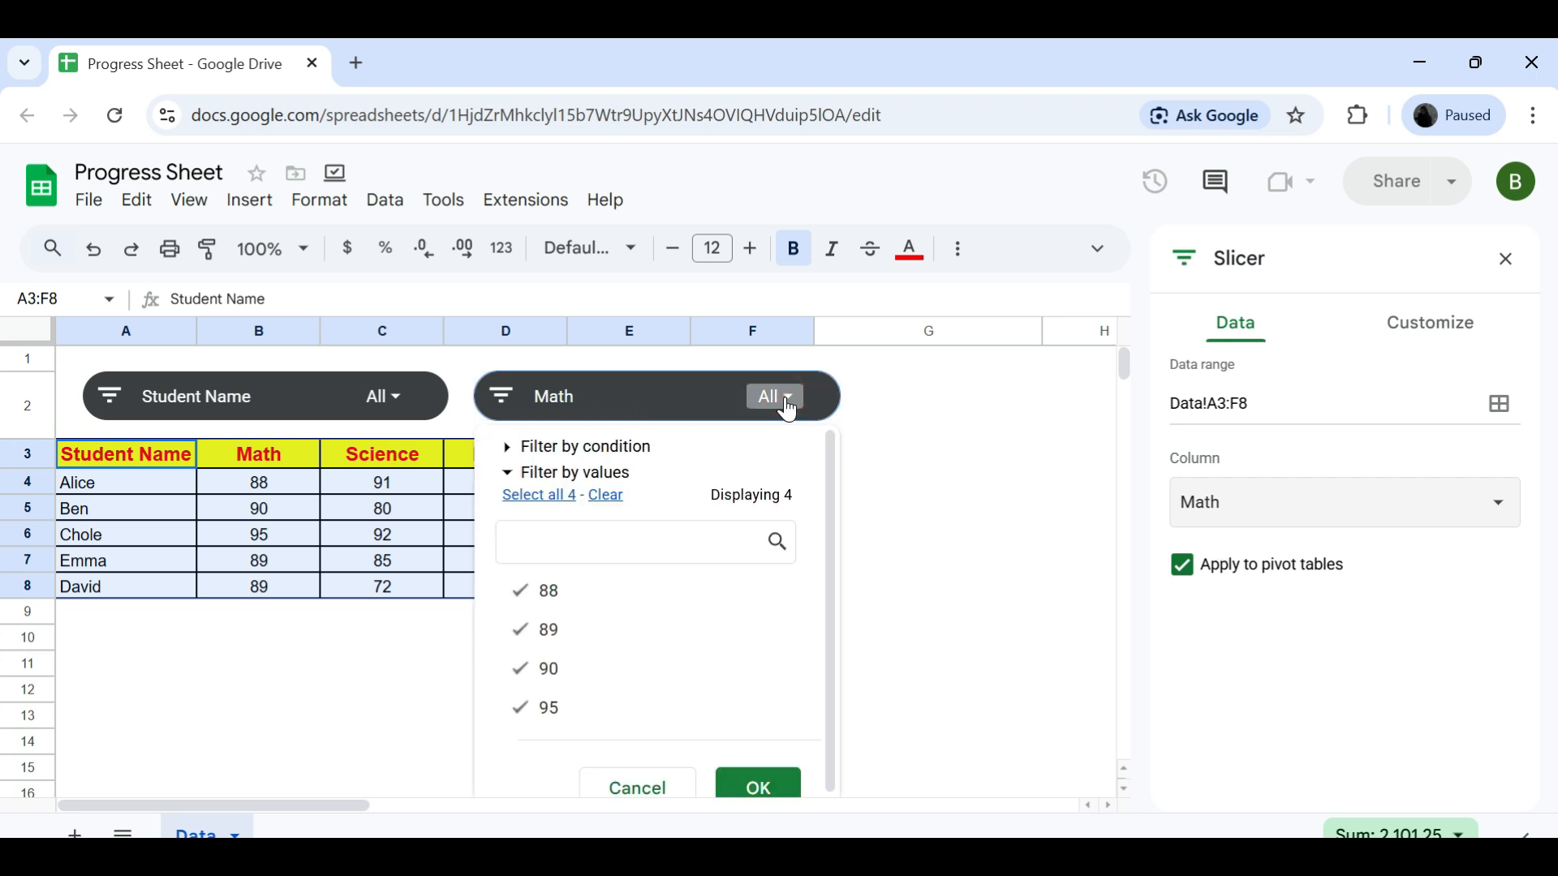
left_click(618, 504)
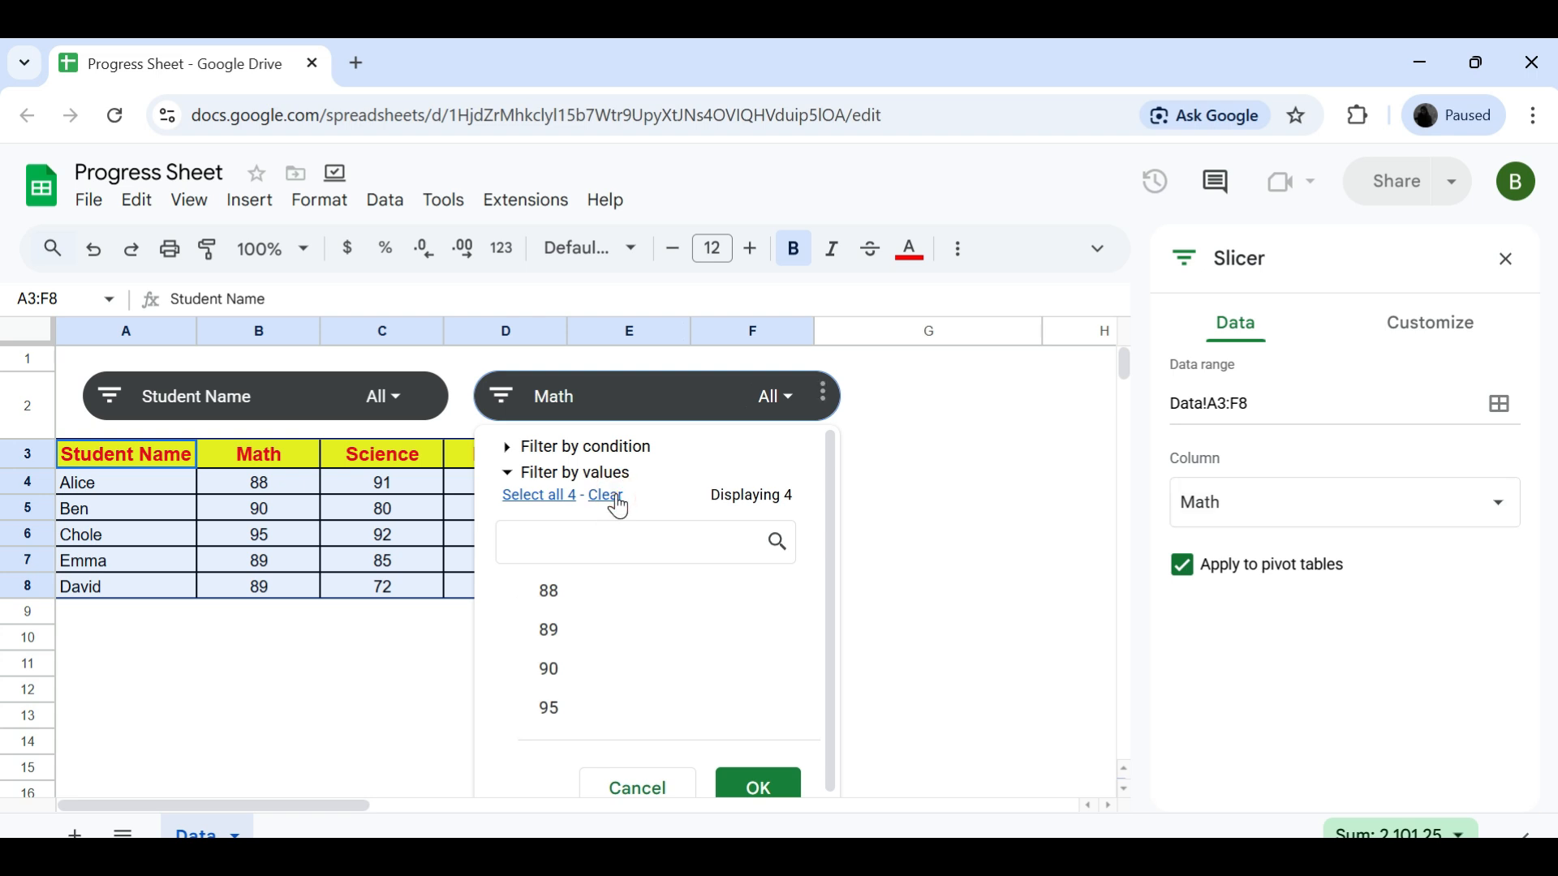
left_click(549, 632)
left_click(764, 787)
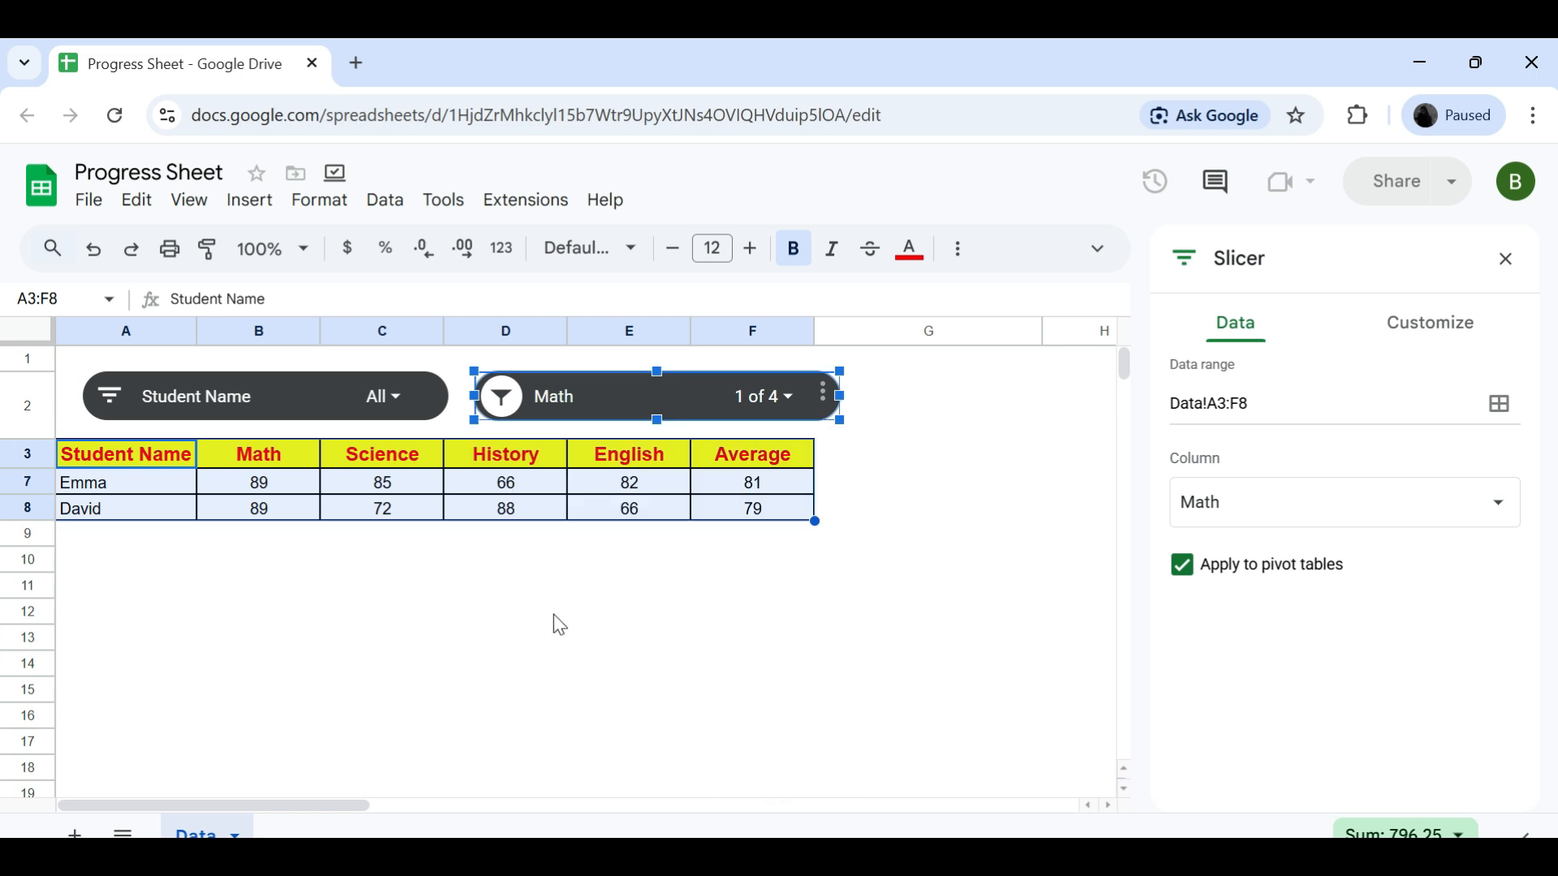
left_click(560, 624)
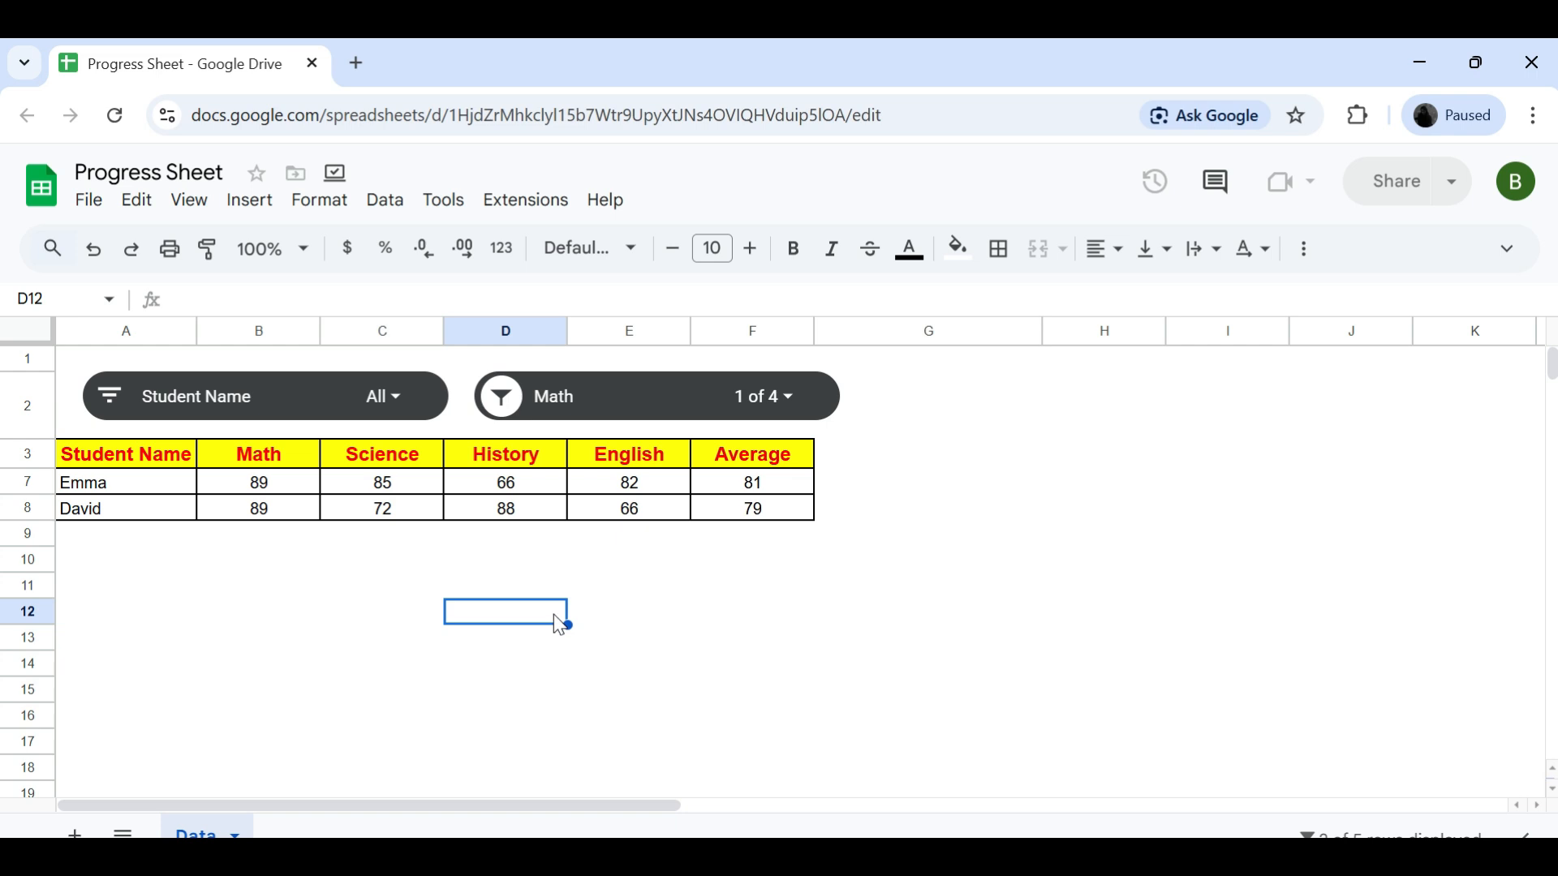
- Clear every selected value in the Math slicer and apply the empty filter
left_click(791, 399)
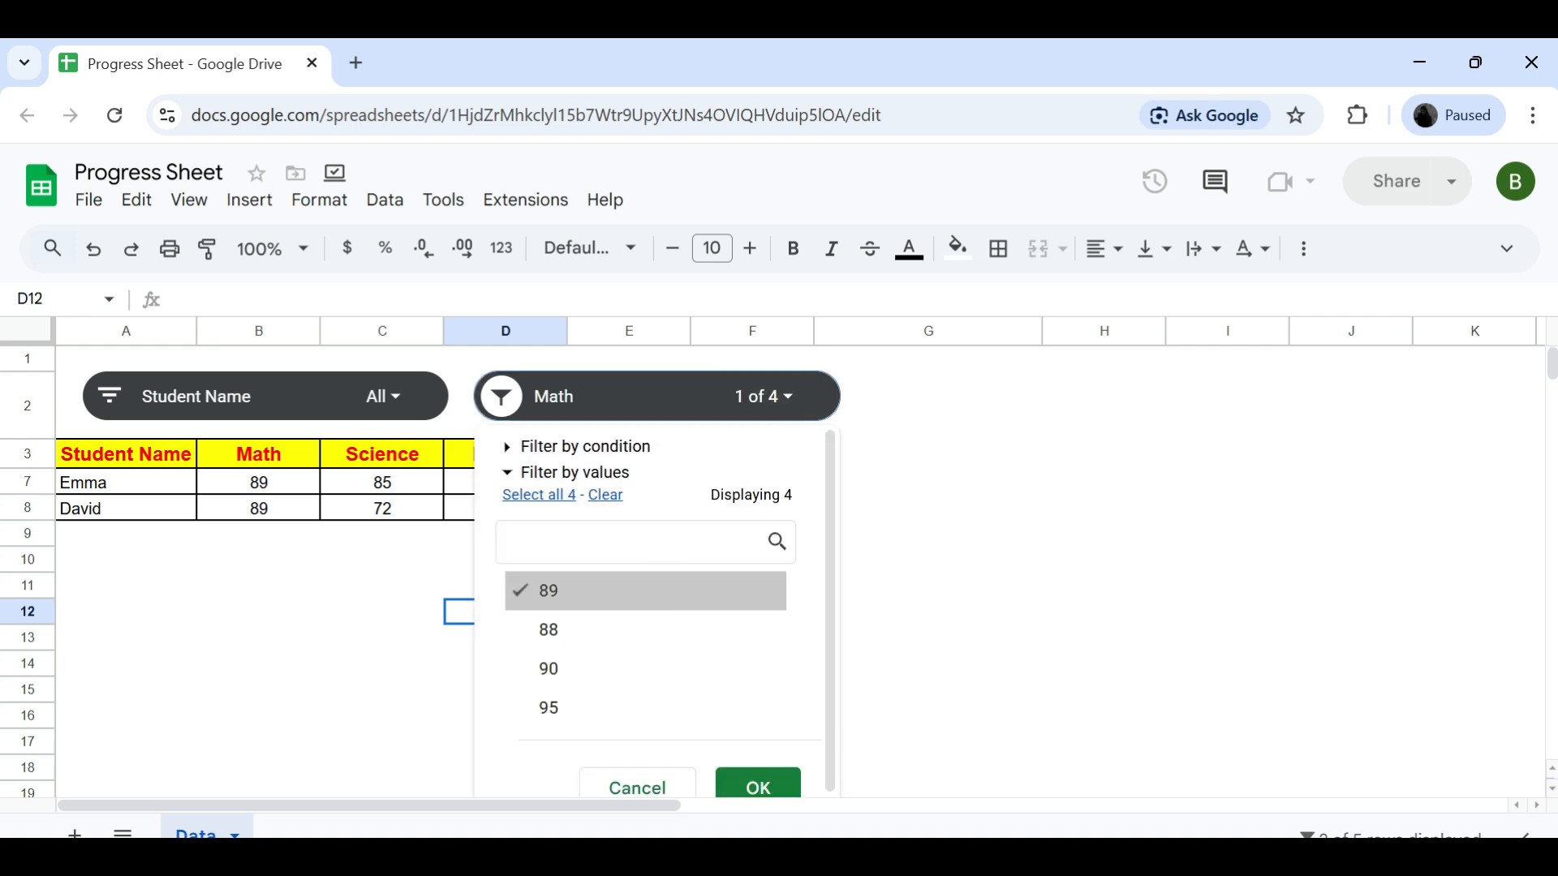
left_click(605, 497)
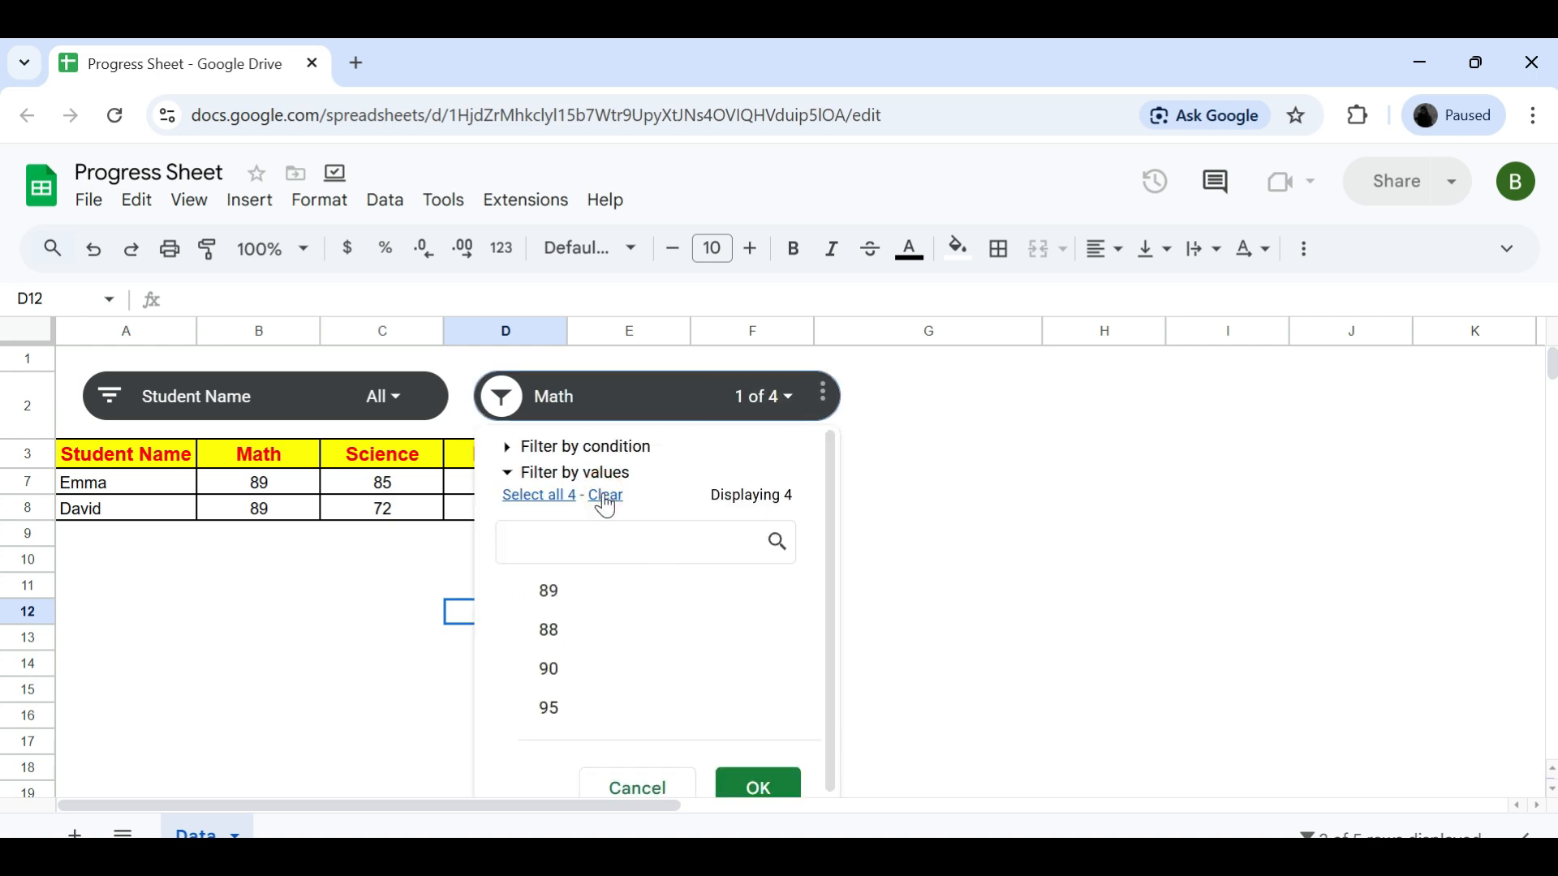
left_click(773, 797)
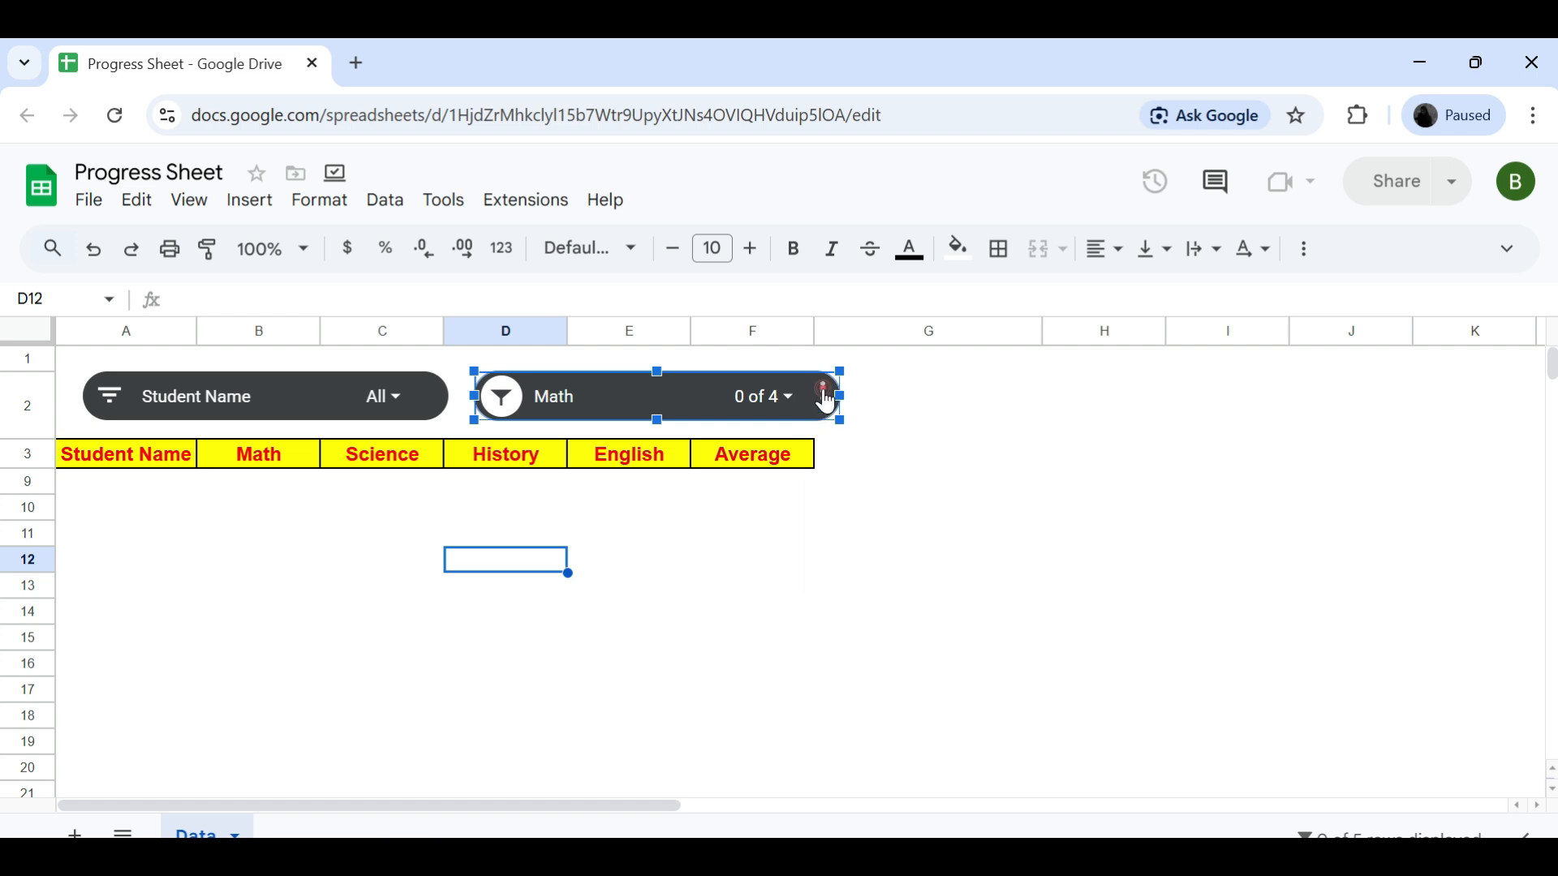
left_click(824, 394)
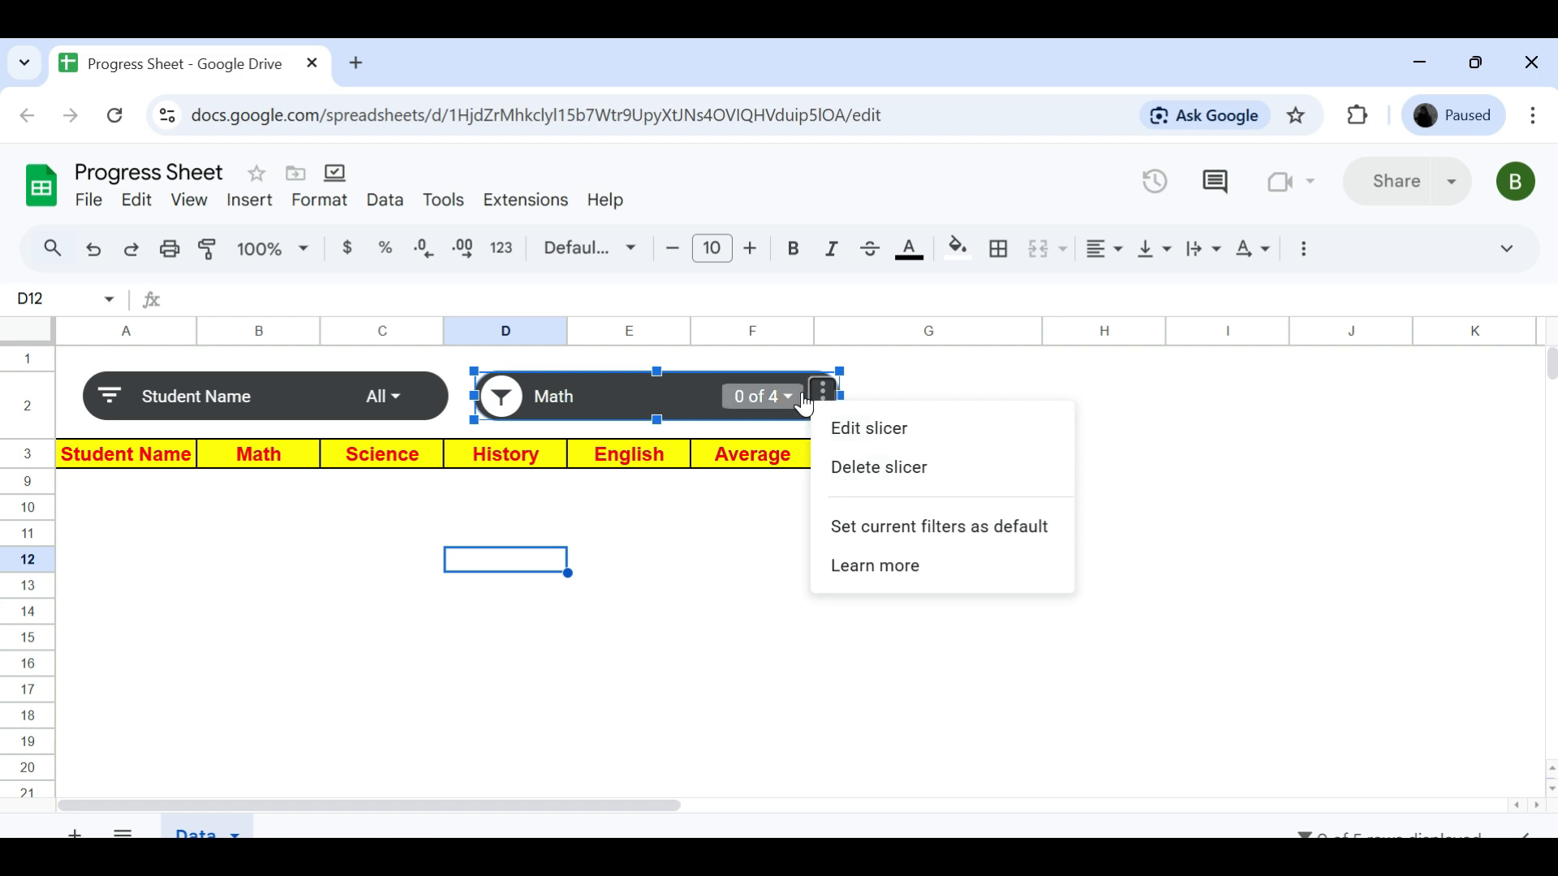
left_click(700, 404)
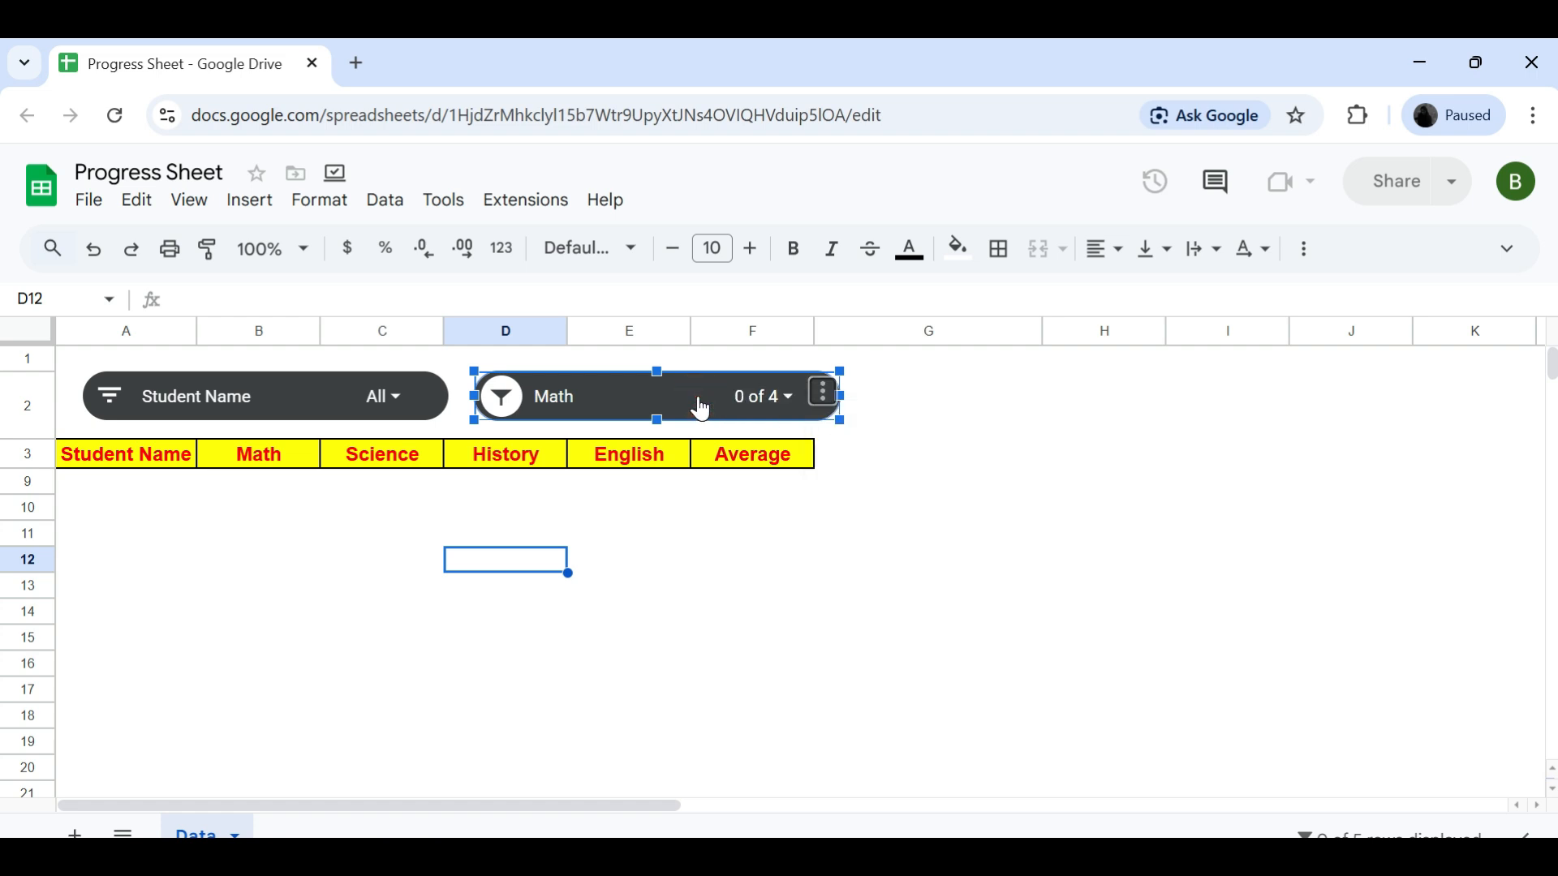